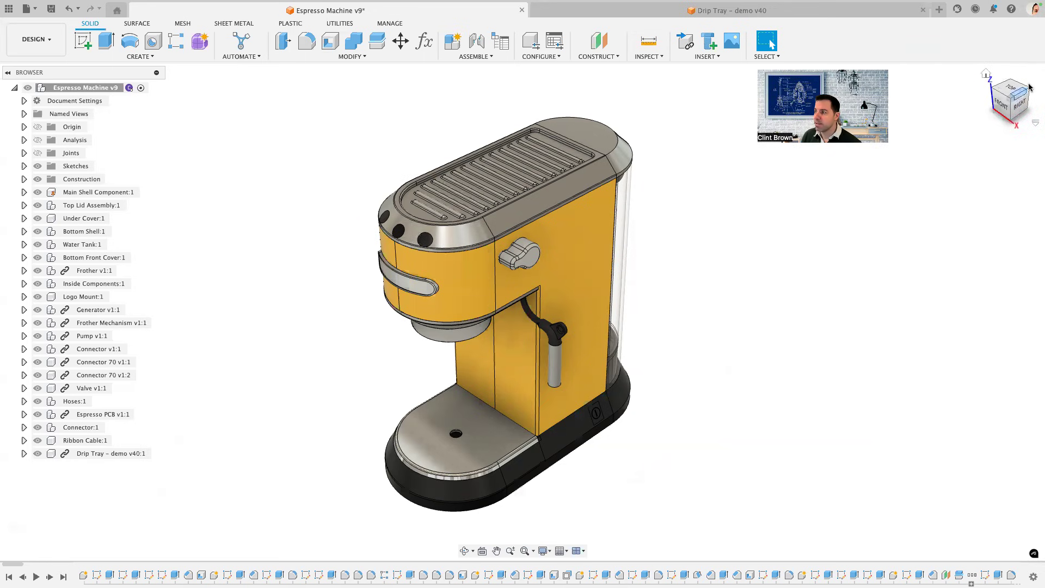
Step: Orbit and zoom the Espresso Machine v9 assembly in close on the drip tray
shift+middle_drag(967, 77, 956, 74)
scroll(436, 497, up, 3)
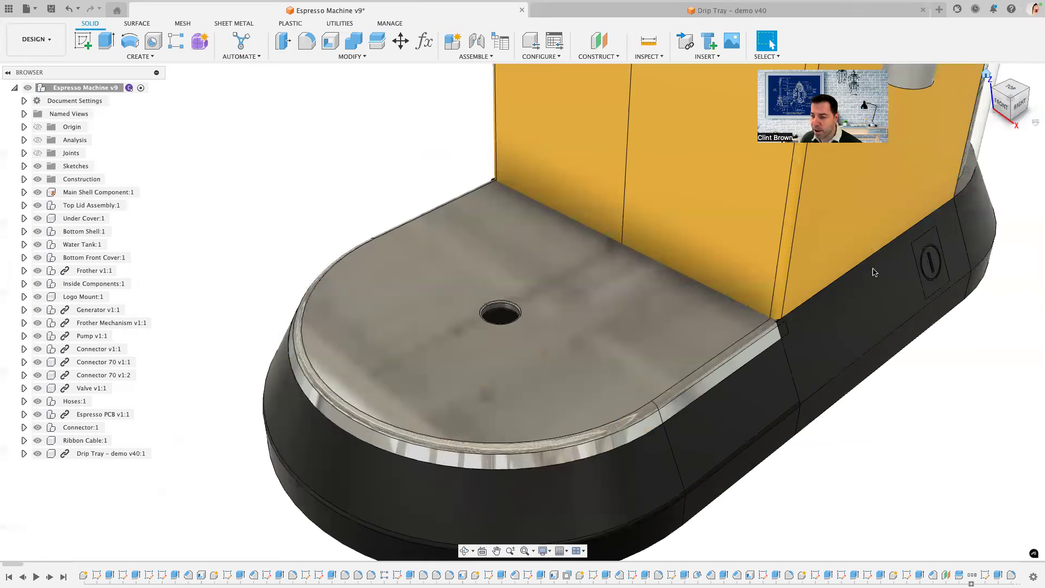
scroll(388, 397, up, 1)
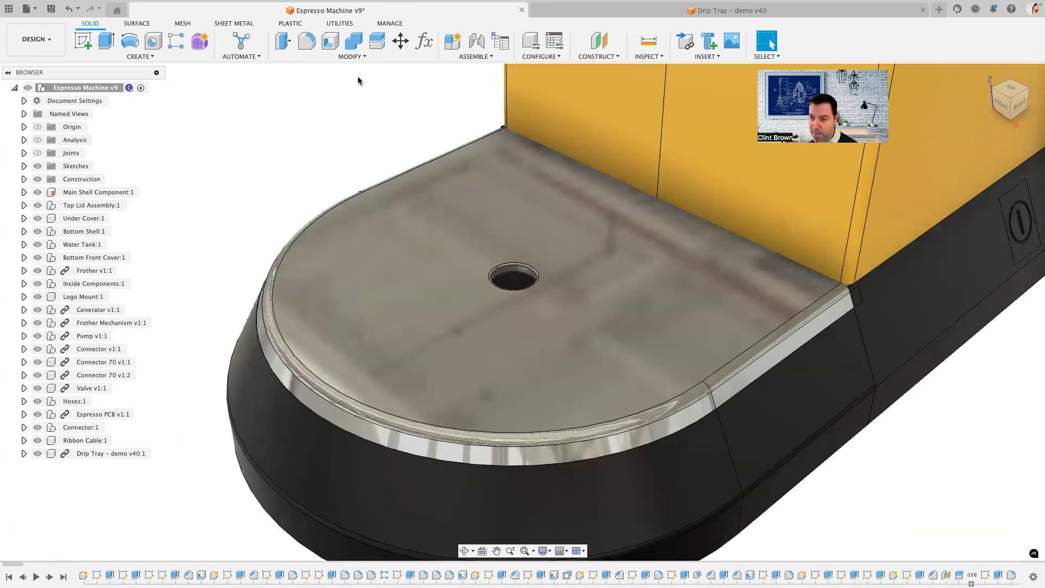
Step: Review Customer changes.png, which requests radial slots and flags the 4mm clash, then return to Fusion
key(super+Tab)
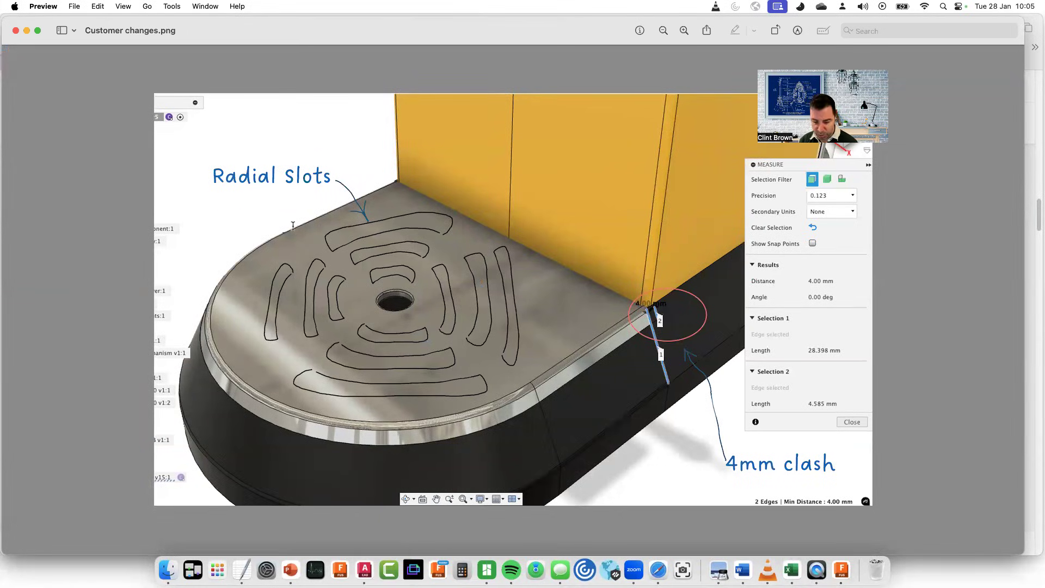
key(cmd+Tab)
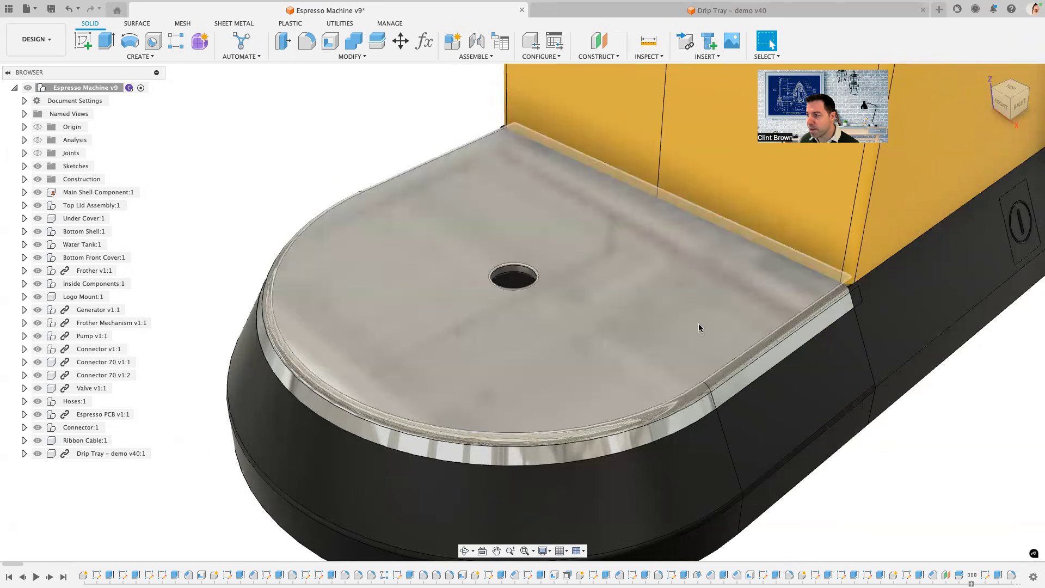
Step: Inspect the tray's clashing front edge face, then switch to the Drip Tray – demo v40 design
click(800, 338)
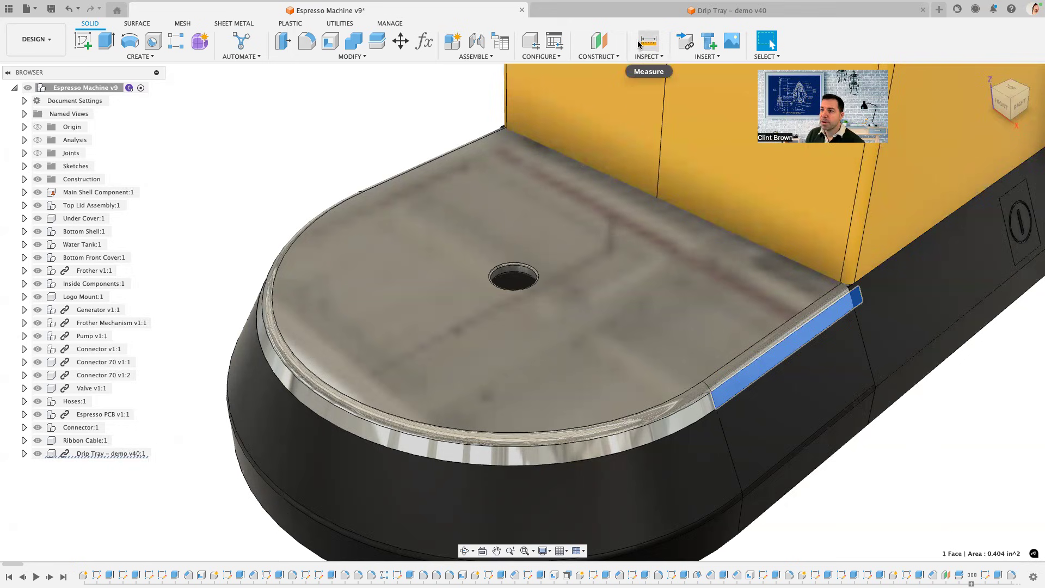
click(624, 9)
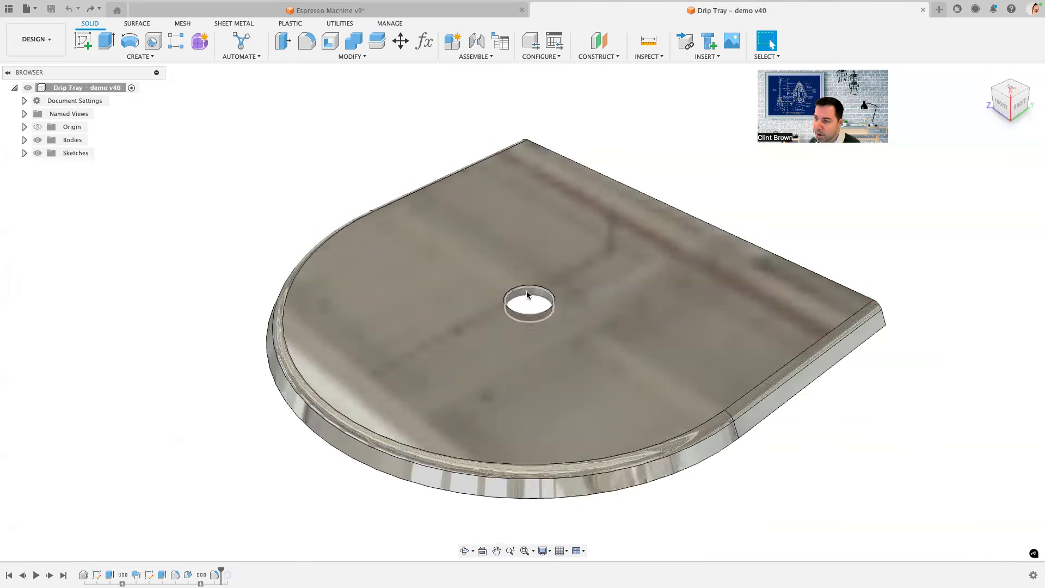
Step: Roll back to edit the base sketch before Extrude3 and frame the tray's rounded end
click(161, 575)
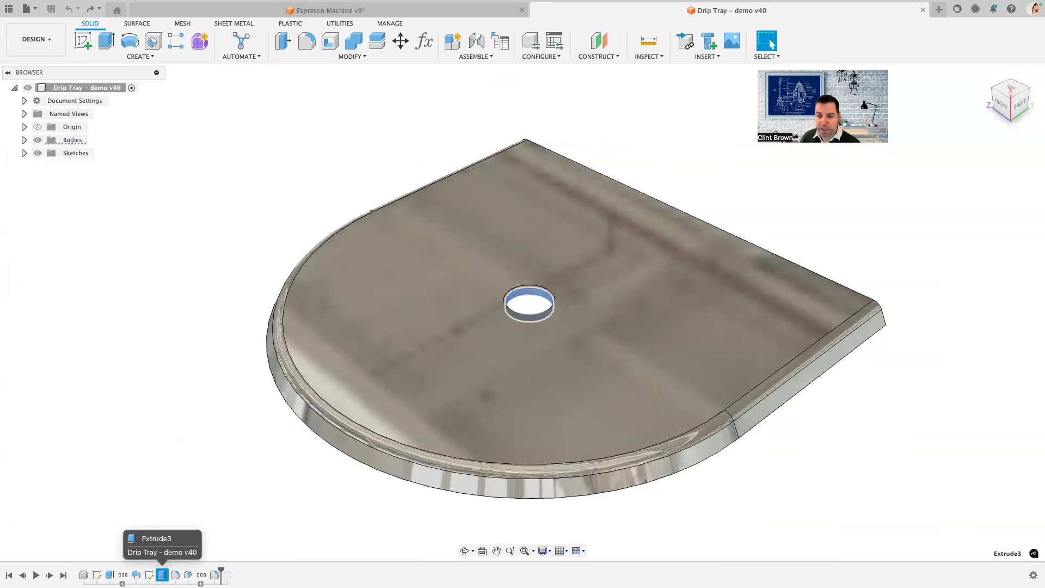
double_click(148, 574)
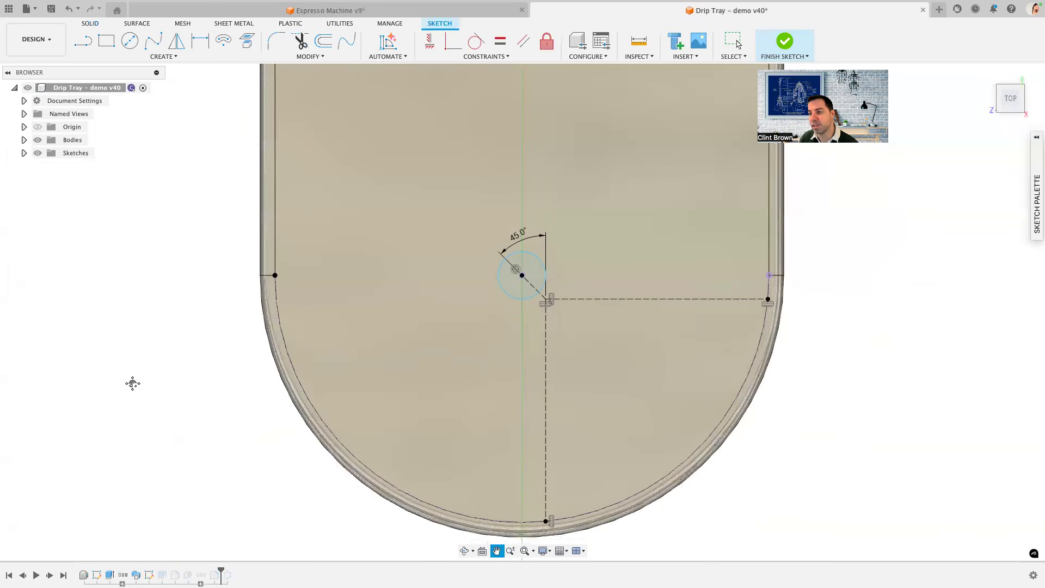
middle_drag(133, 383, 93, 352)
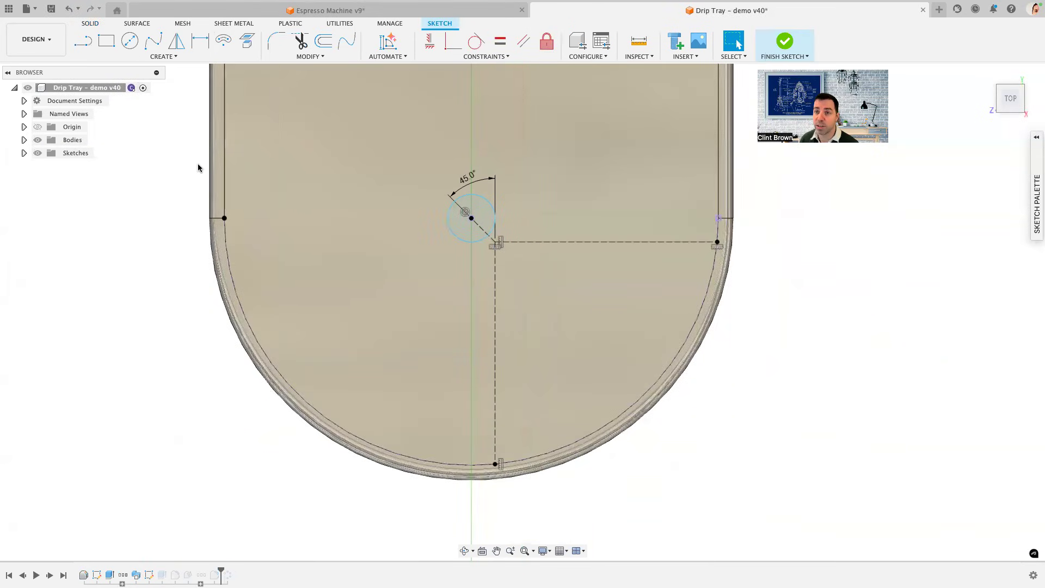
Step: Draw the first center-point arc slot around the drain hole
click(223, 41)
click(471, 218)
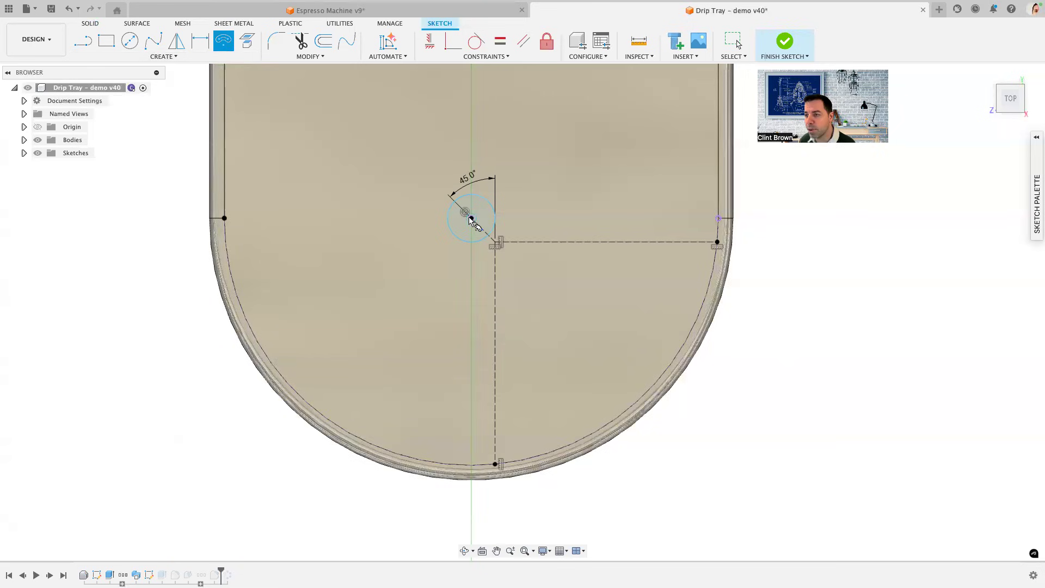
click(533, 242)
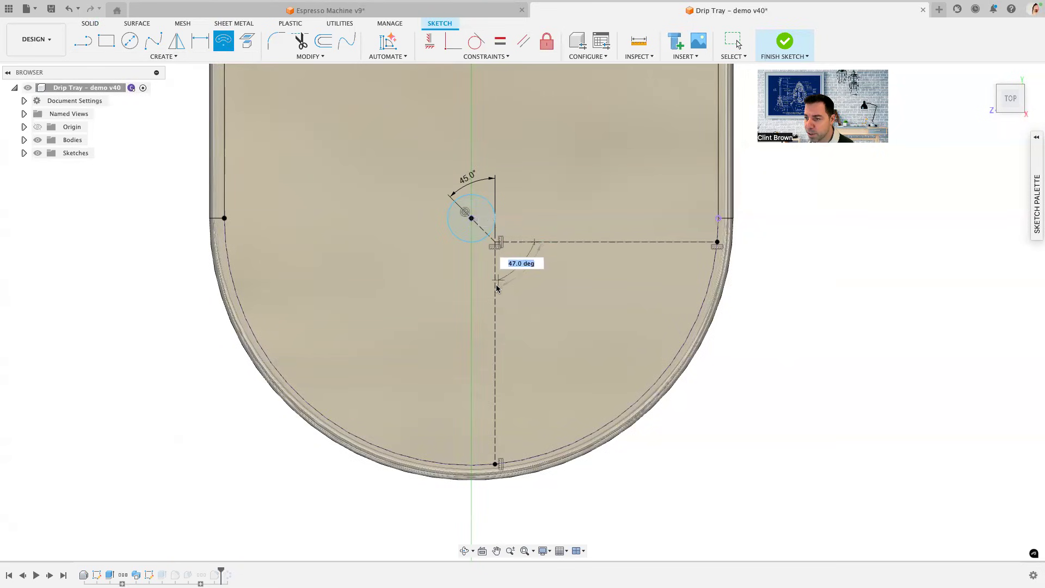
click(494, 281)
click(505, 293)
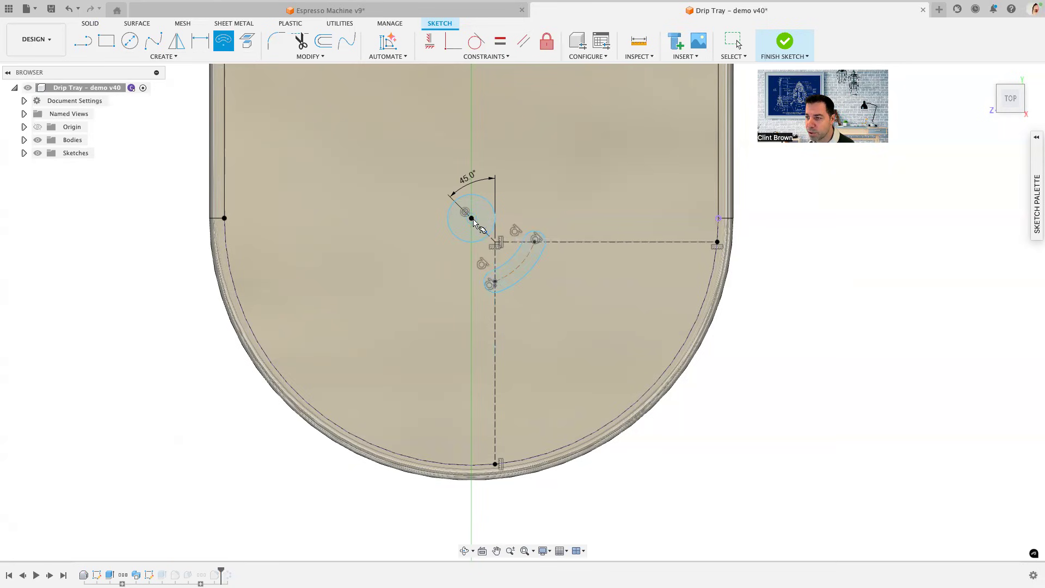
Step: Draw two larger concentric arc slots around the drain hole, spanning the horizontal to vertical lines
click(471, 218)
click(593, 243)
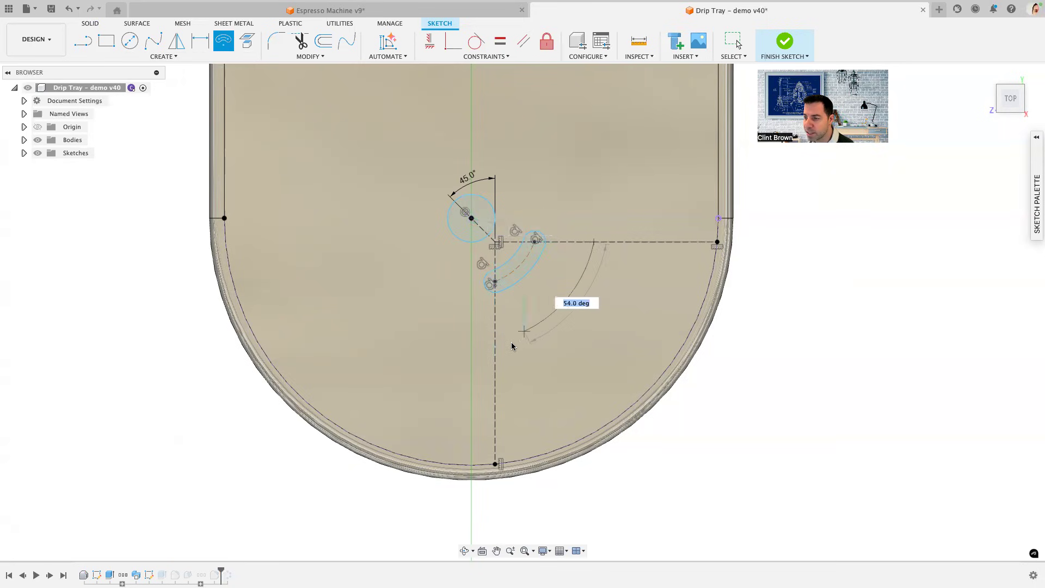
click(495, 342)
click(508, 354)
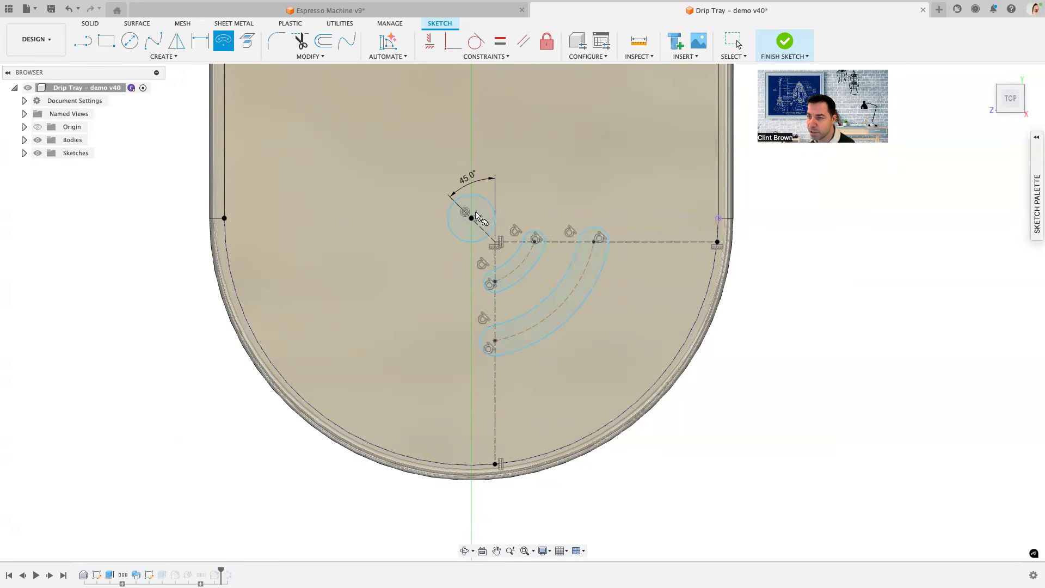
click(471, 218)
click(670, 244)
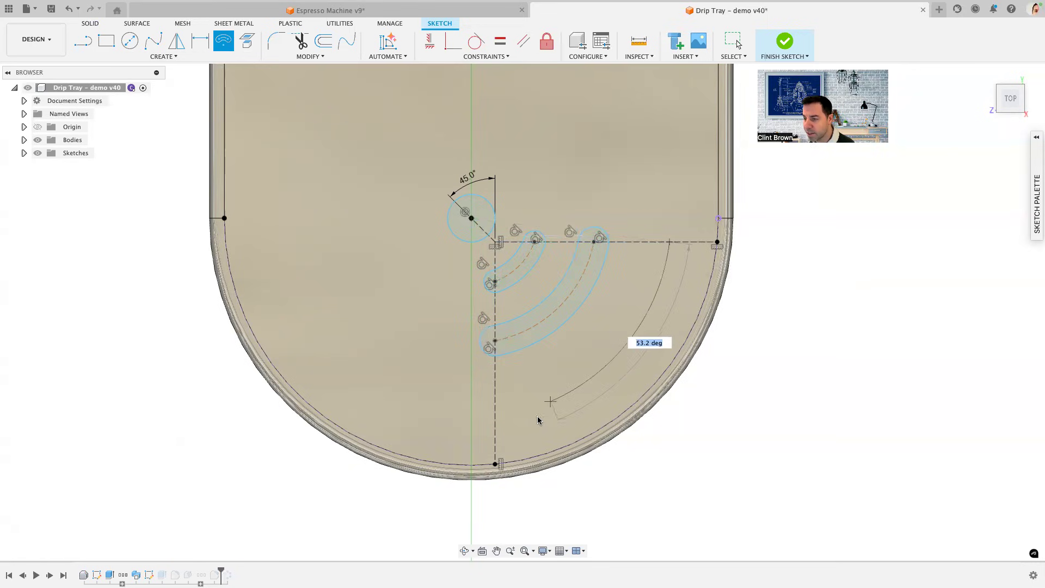
click(495, 416)
click(514, 428)
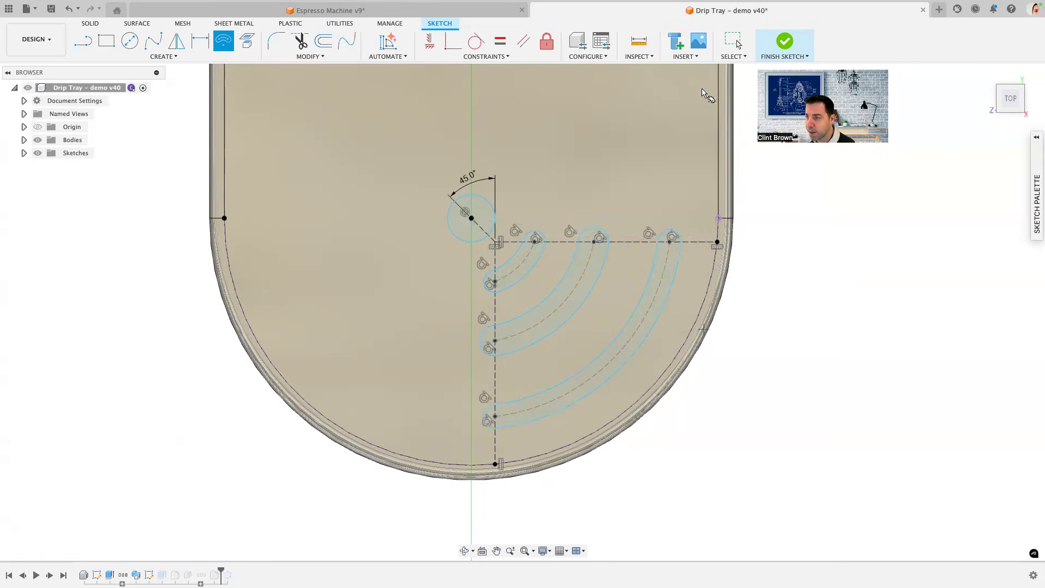
click(382, 43)
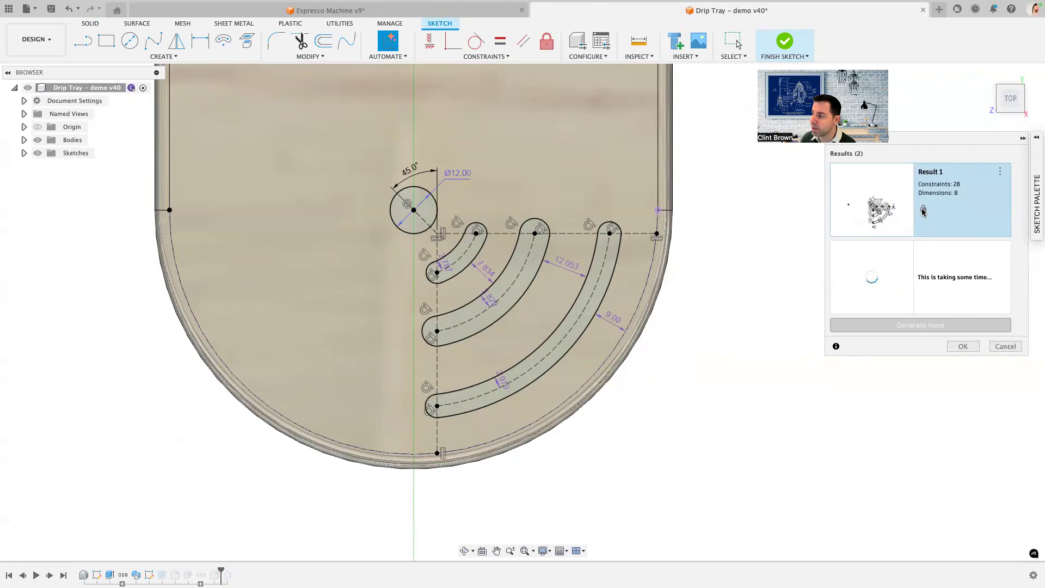
Step: Compare the two automatic dimensioning results and apply the first one to the slot sketch
mouse_move(923, 212)
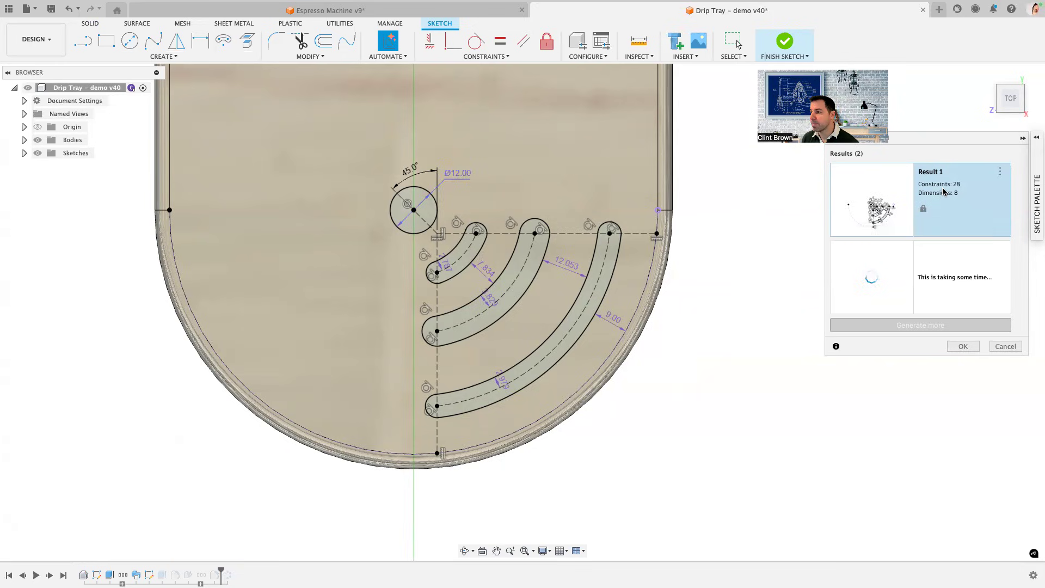
mouse_move(943, 191)
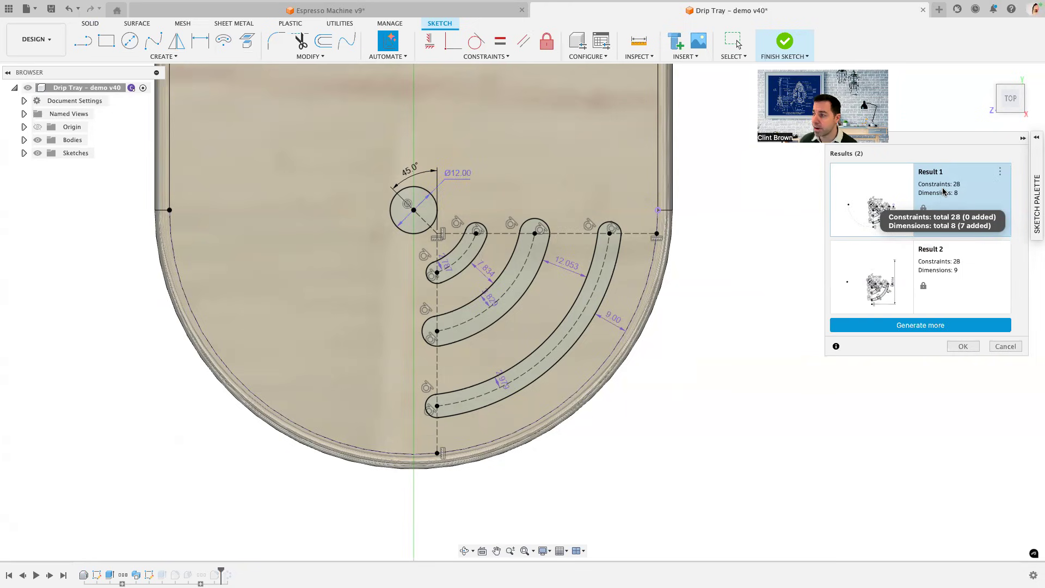
click(865, 271)
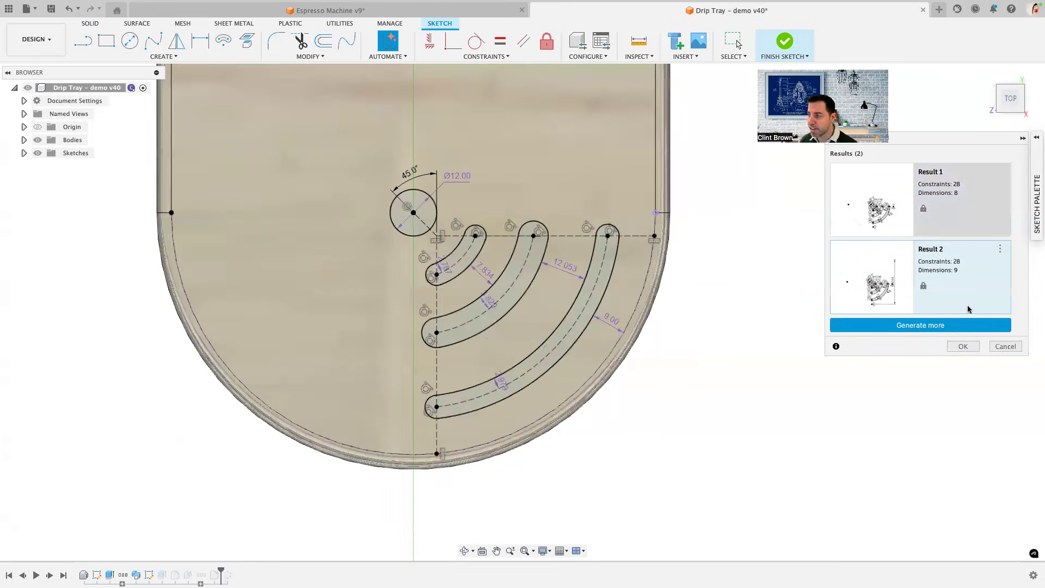
click(877, 219)
click(956, 347)
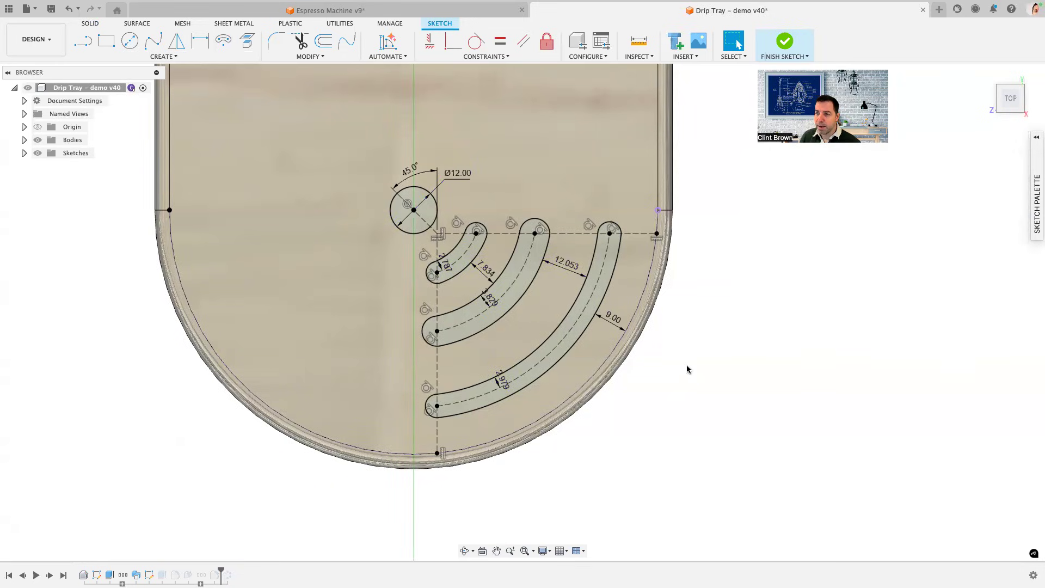
Step: Set the small slot width to 2 and link the other two slot widths to d259
scroll(685, 367, up, 3)
middle_drag(684, 370, 809, 373)
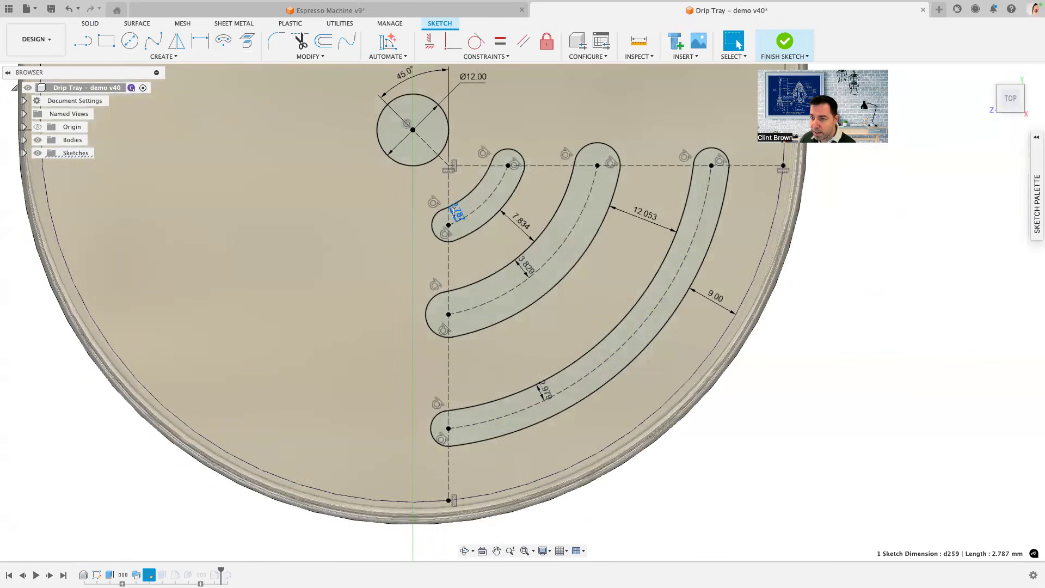
double_click(454, 214)
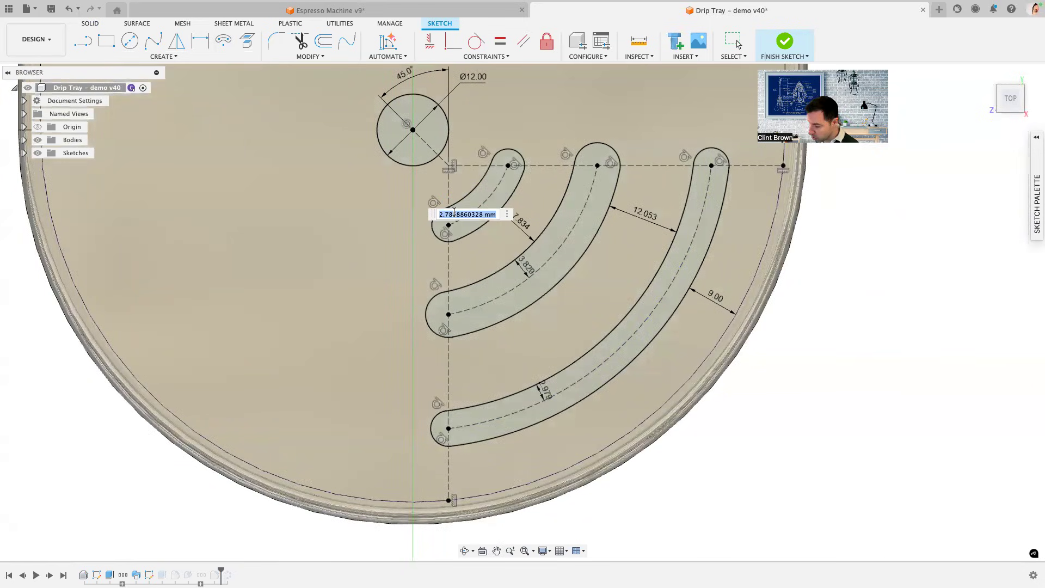
text(2)
key(Return)
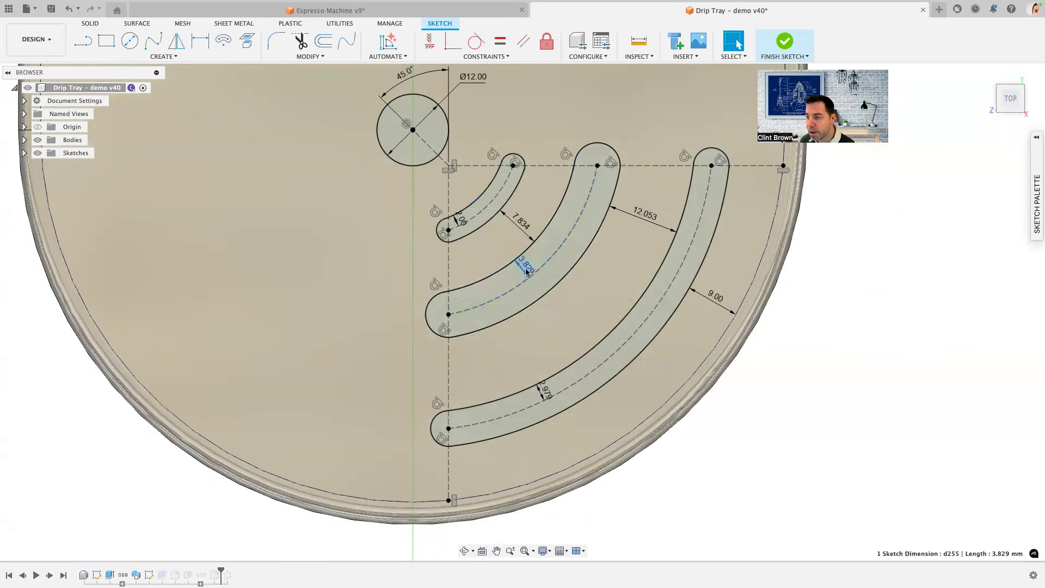
double_click(525, 266)
text(d259)
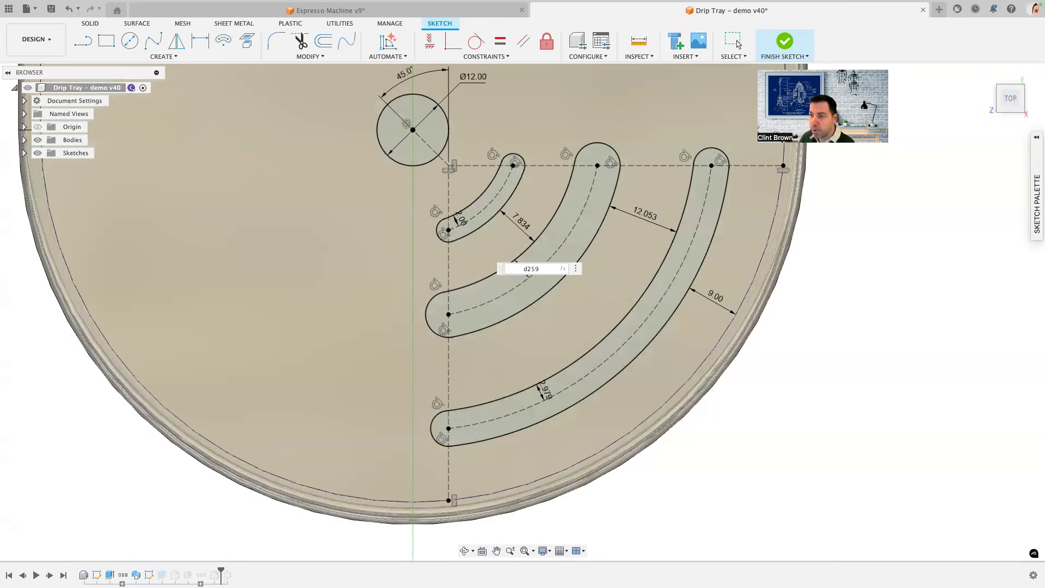
key(Return)
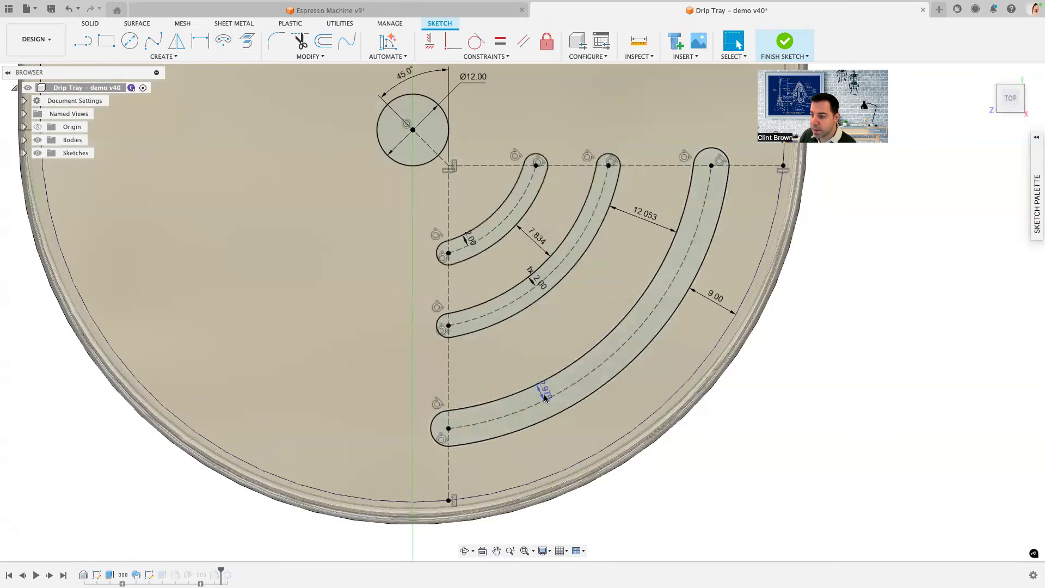
double_click(543, 392)
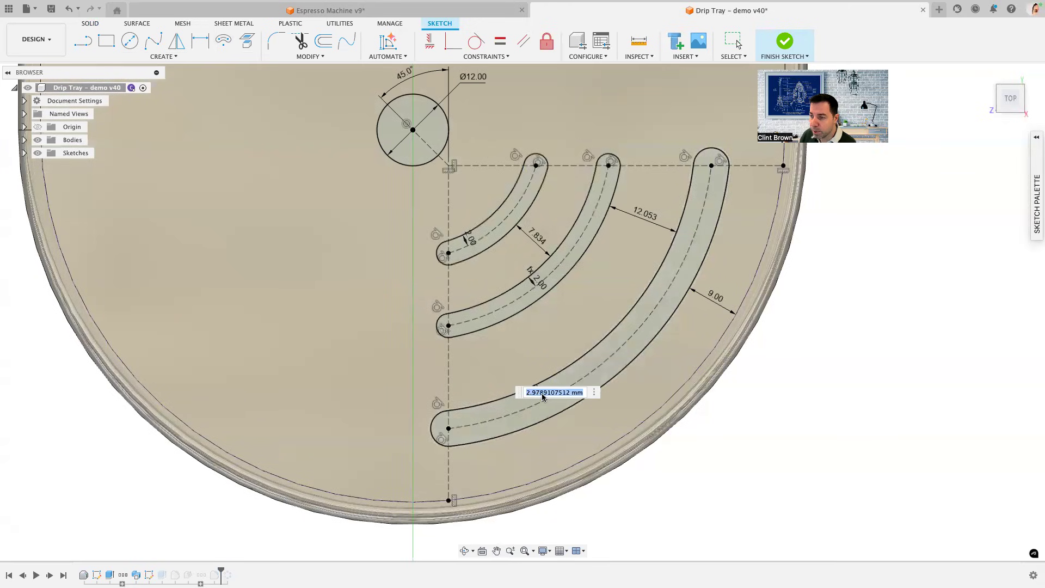
text(d259)
key(Return)
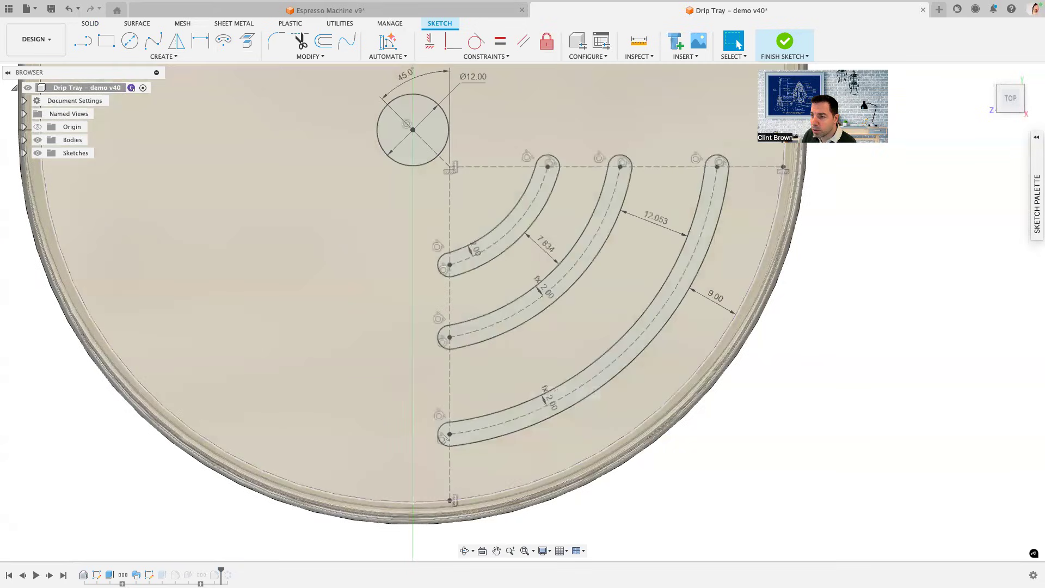
Step: Set the first slot spacing to 10, link the other spacings to d258, and finish the sketch
double_click(547, 244)
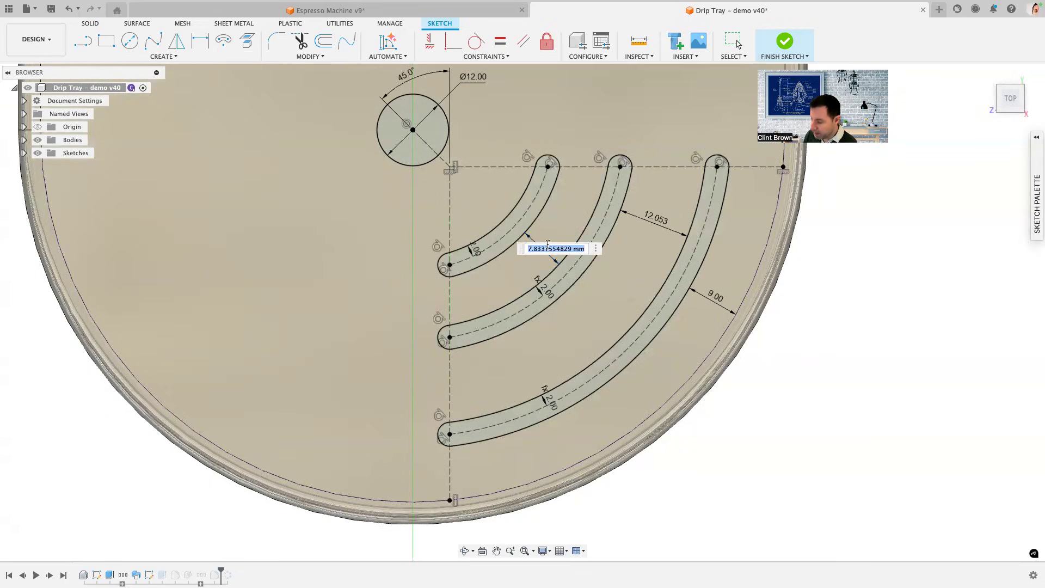
text(10)
key(Return)
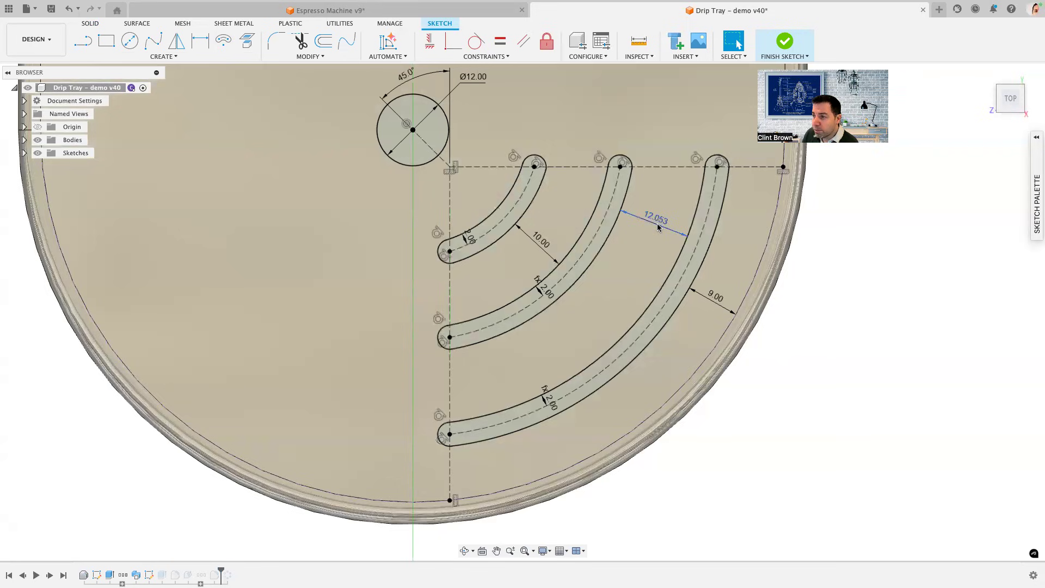
double_click(658, 226)
click(536, 244)
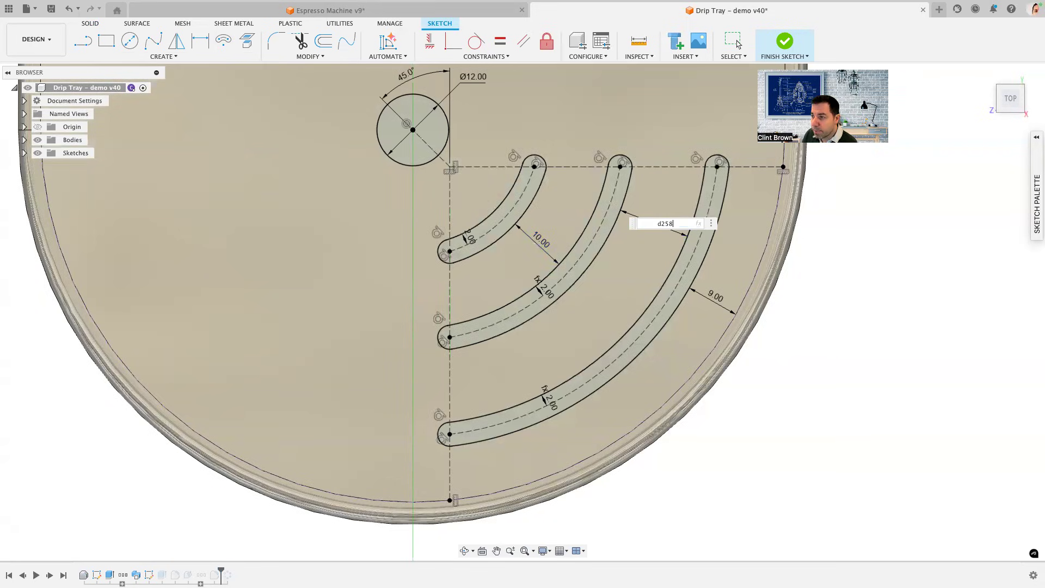
key(Return)
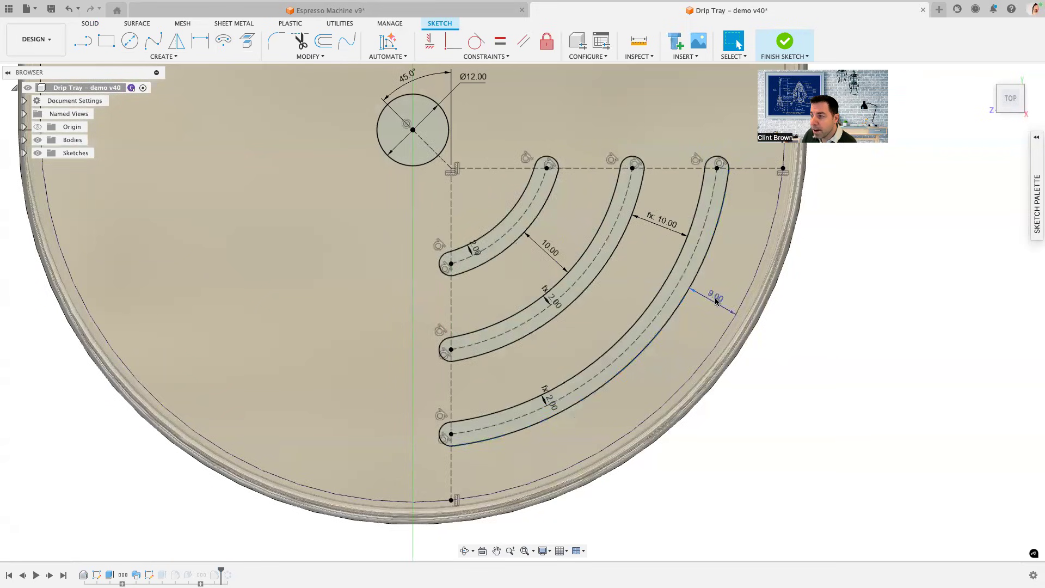
double_click(714, 295)
click(547, 249)
key(Return)
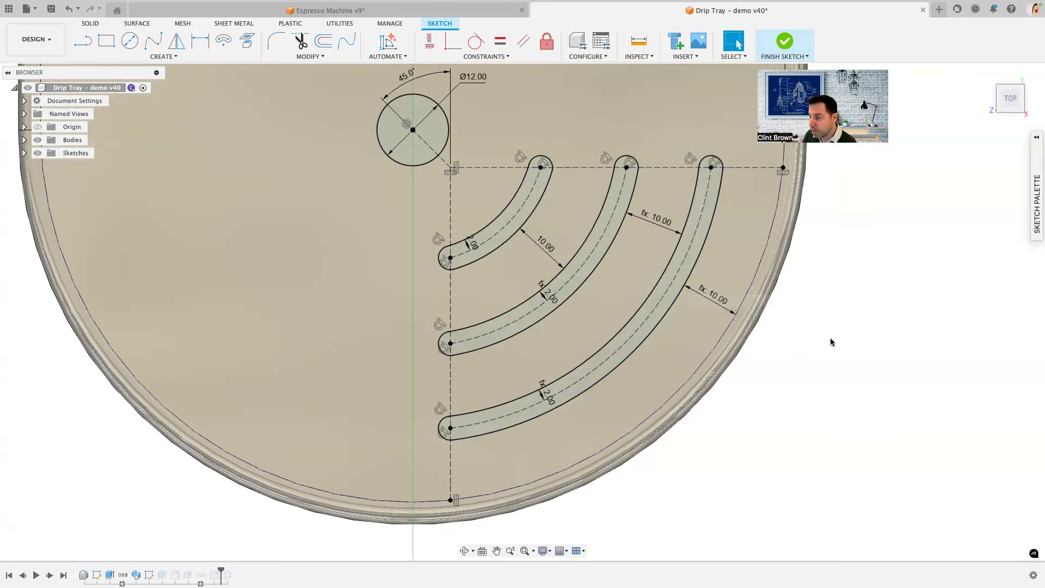
click(785, 43)
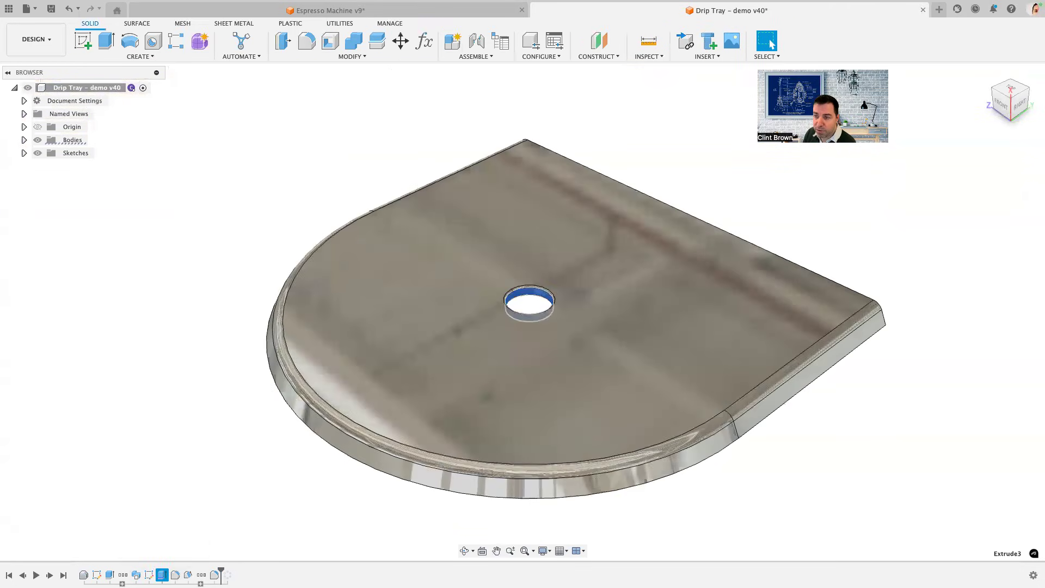
Step: Add the three arc slot profiles to the cut extrude and roll the timeline forward to show the four-set pattern
double_click(163, 575)
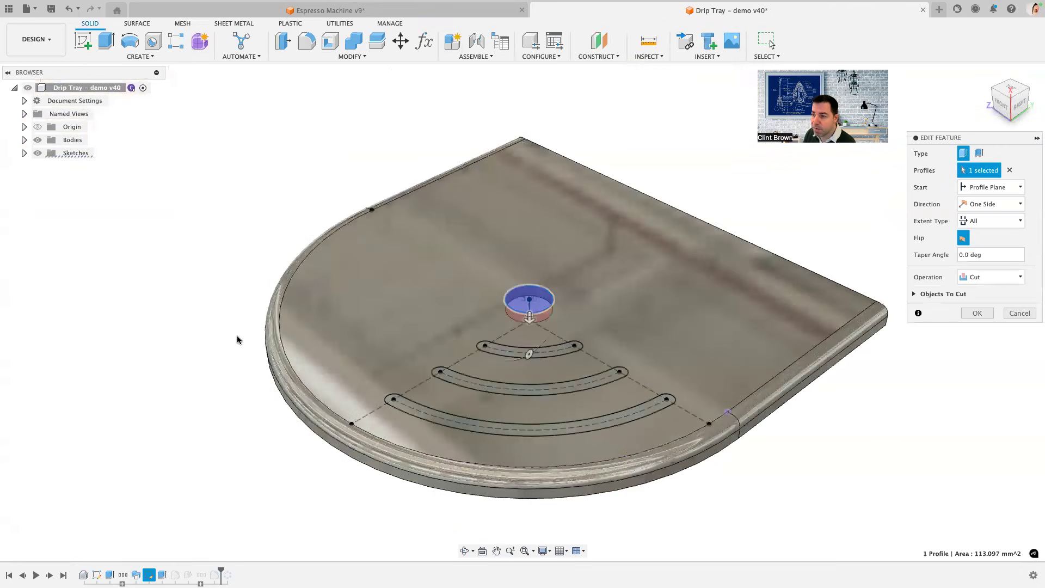
click(503, 351)
click(462, 381)
click(453, 416)
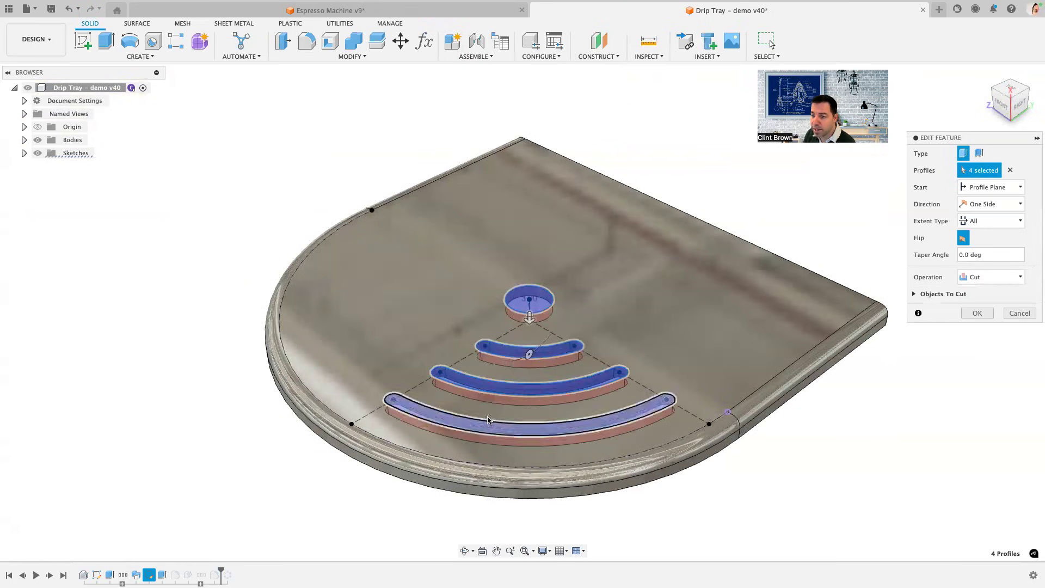
click(976, 313)
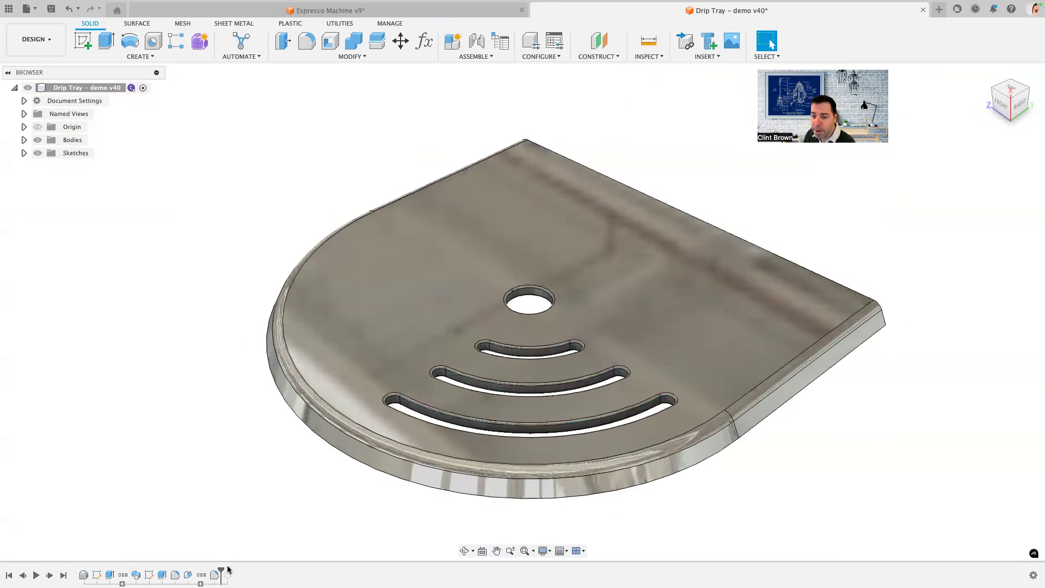
drag(221, 571, 234, 572)
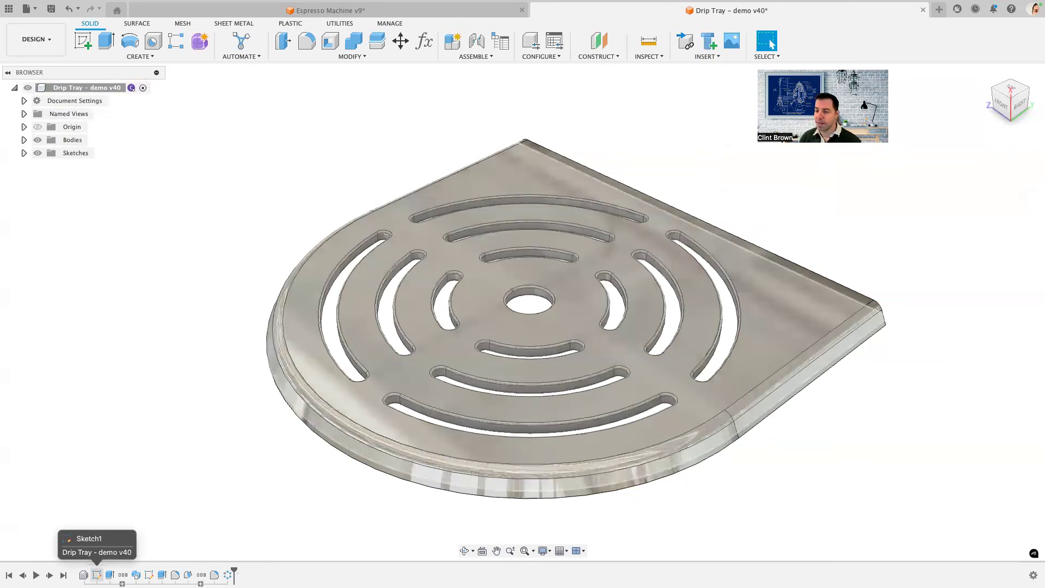
Step: Edit Sketch1, the tray's U-shaped base outline, and zoom out to see it whole
double_click(97, 574)
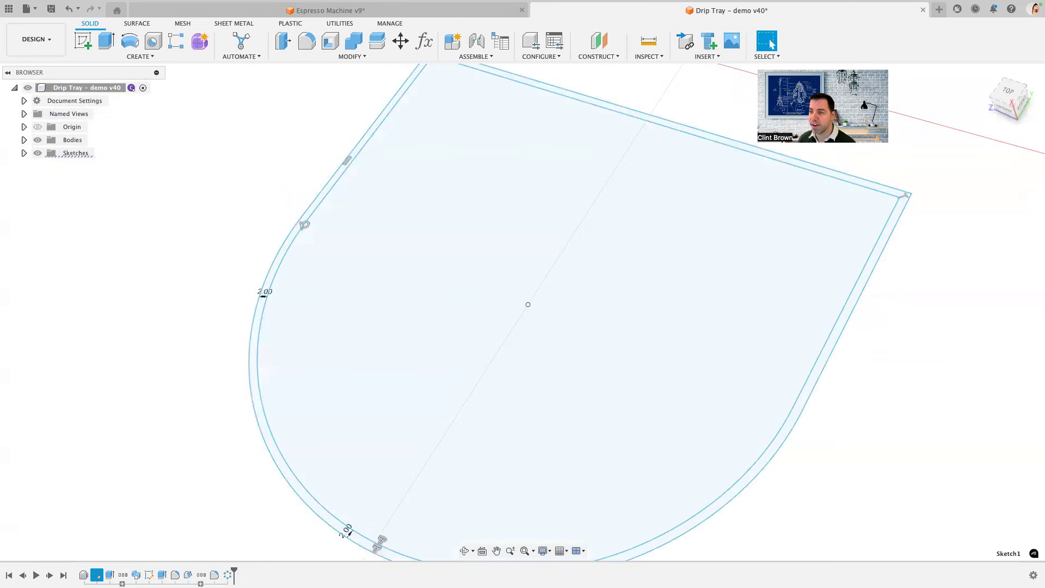
scroll(209, 441, down, 2)
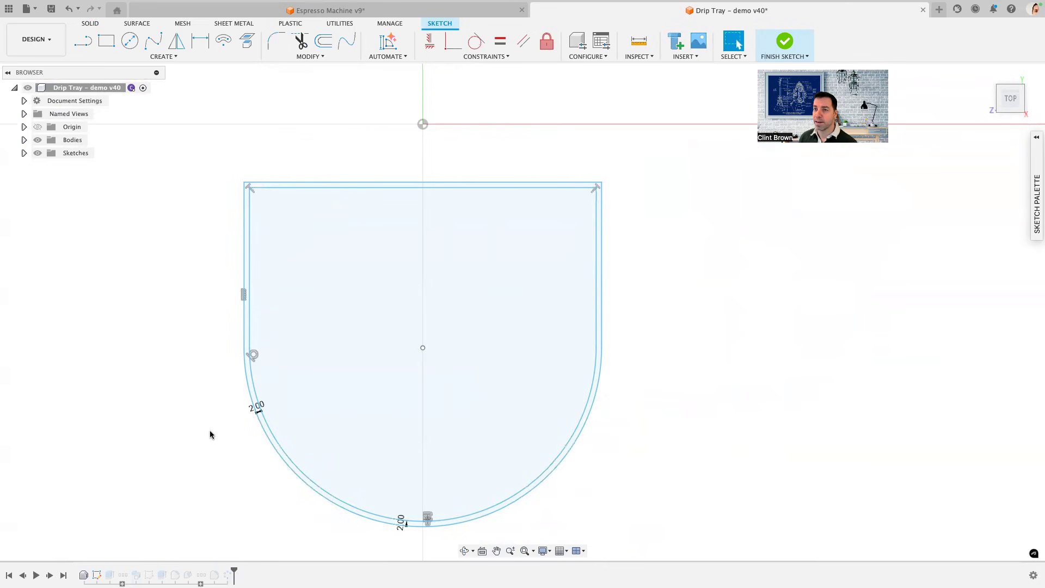
Step: Generate six AutoConstrain results for the tray outline and preview Result 2 and Result 3
click(387, 41)
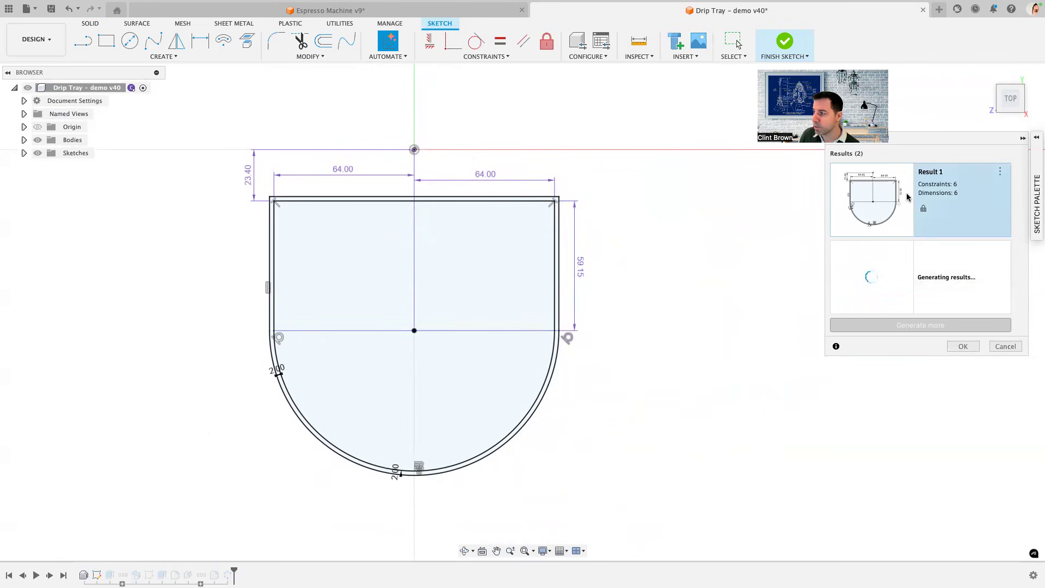
click(869, 325)
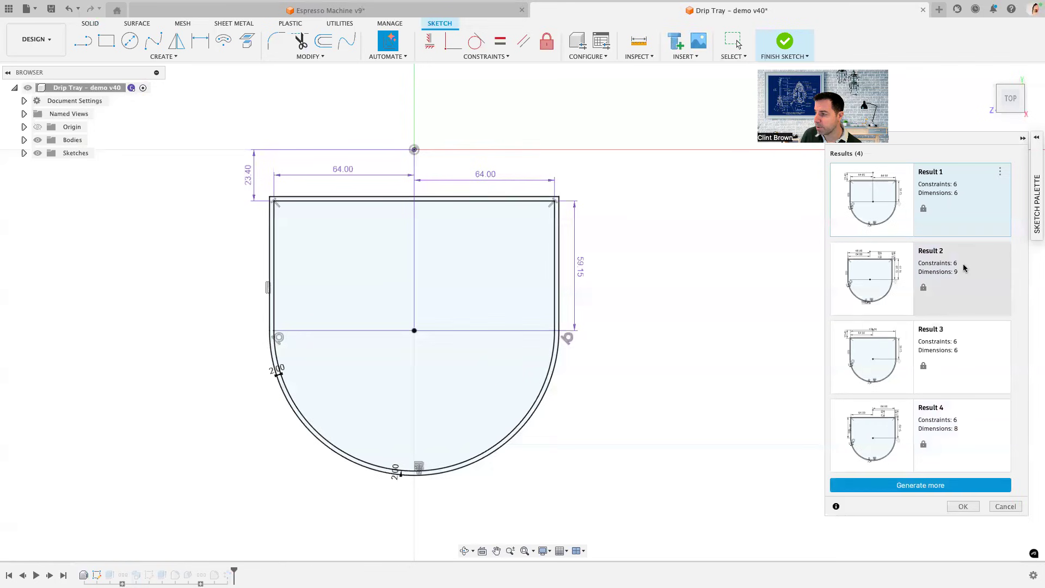
click(880, 487)
scroll(903, 408, down, 2)
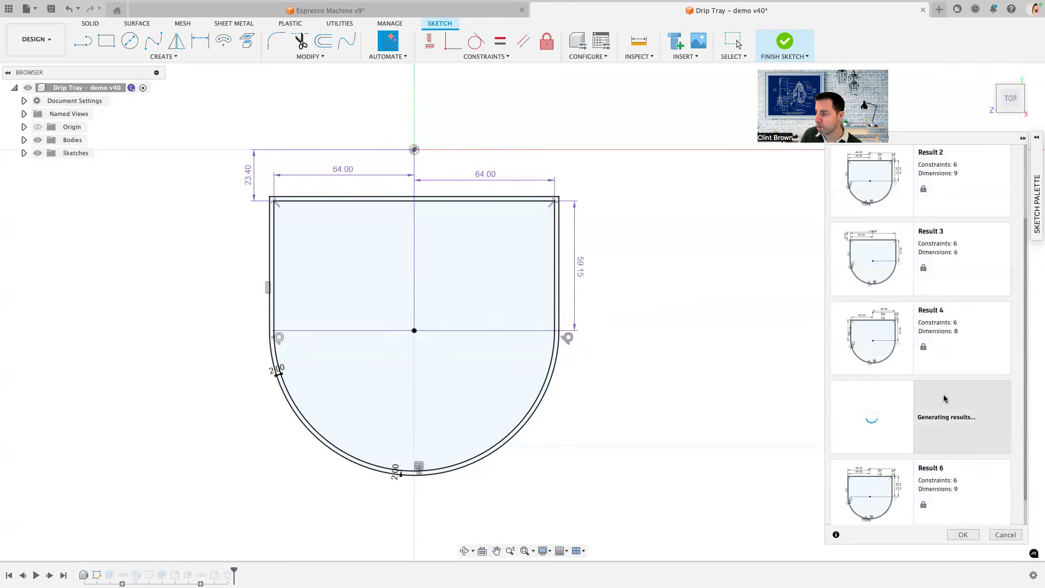
scroll(931, 297, up, 2)
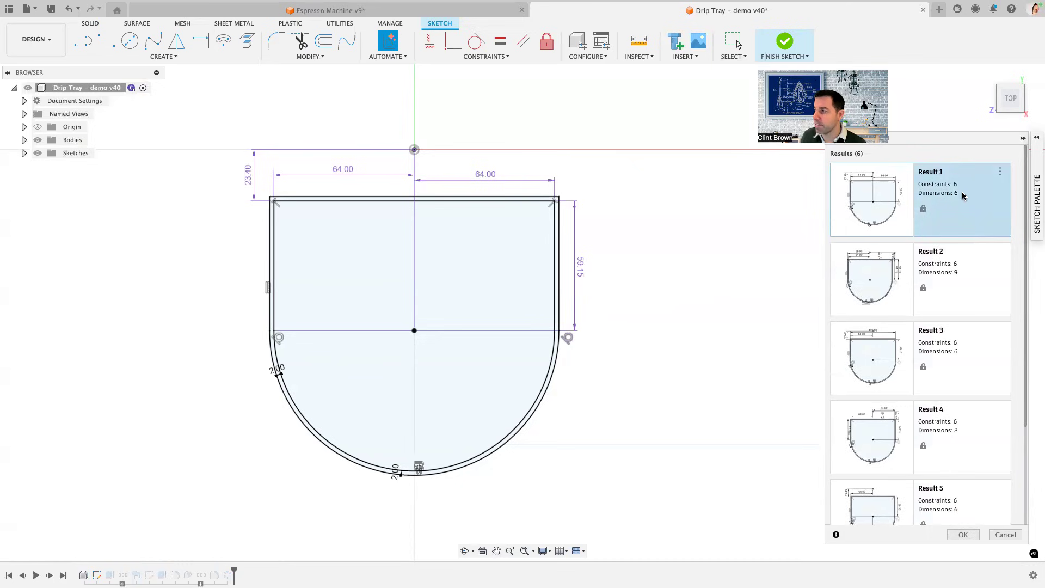
click(884, 291)
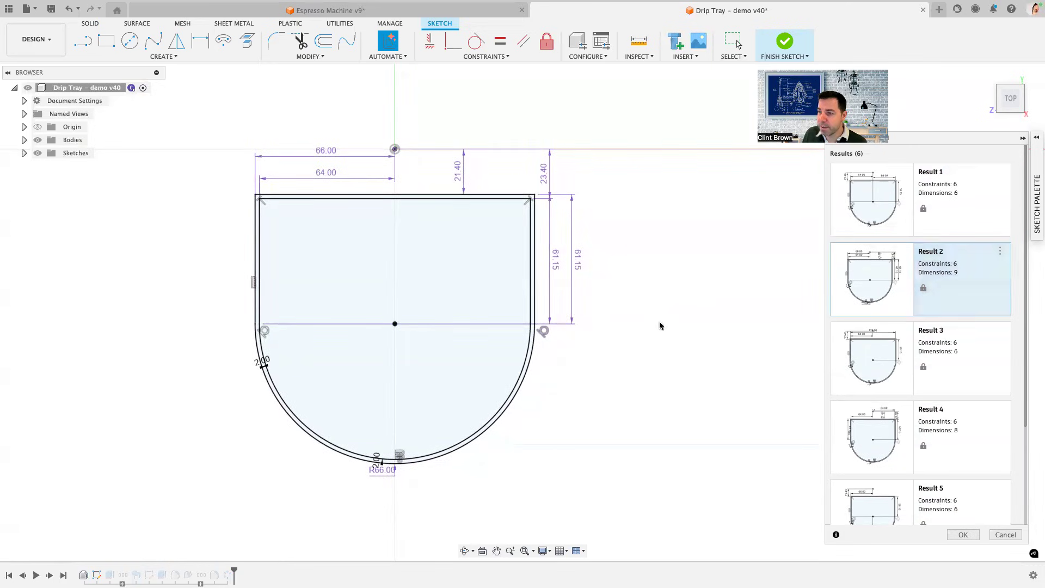
click(878, 375)
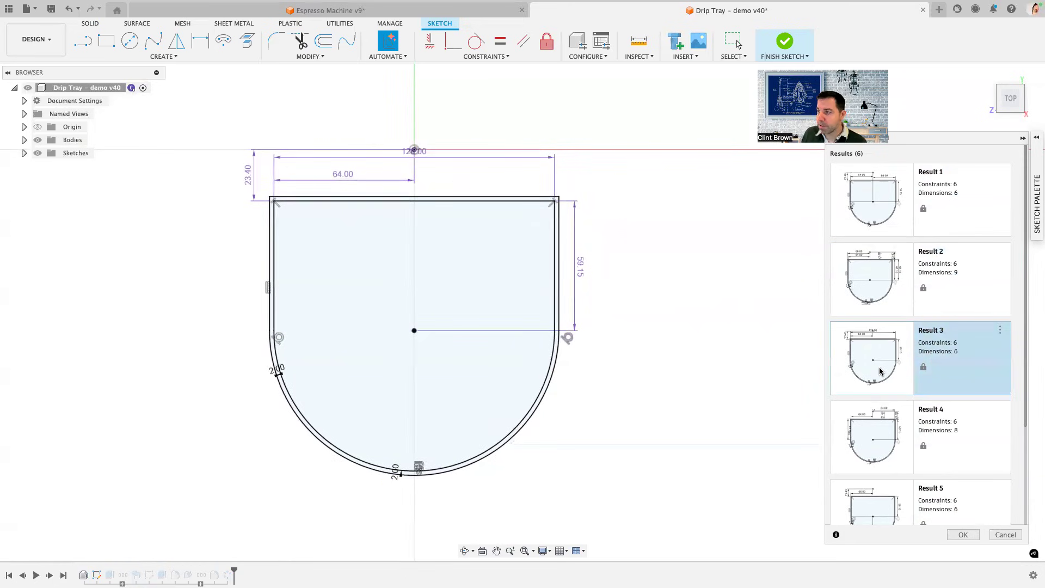
Step: On Result 2, delete both 61.15 dimensions and the R66.00 radius, then refresh it
click(870, 269)
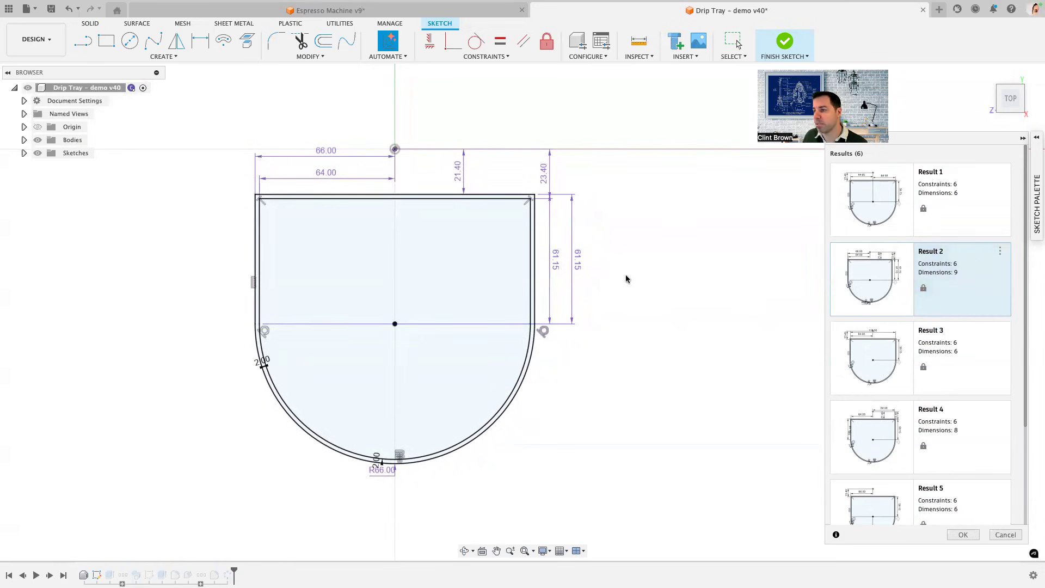
drag(539, 295, 541, 292)
right_click(542, 293)
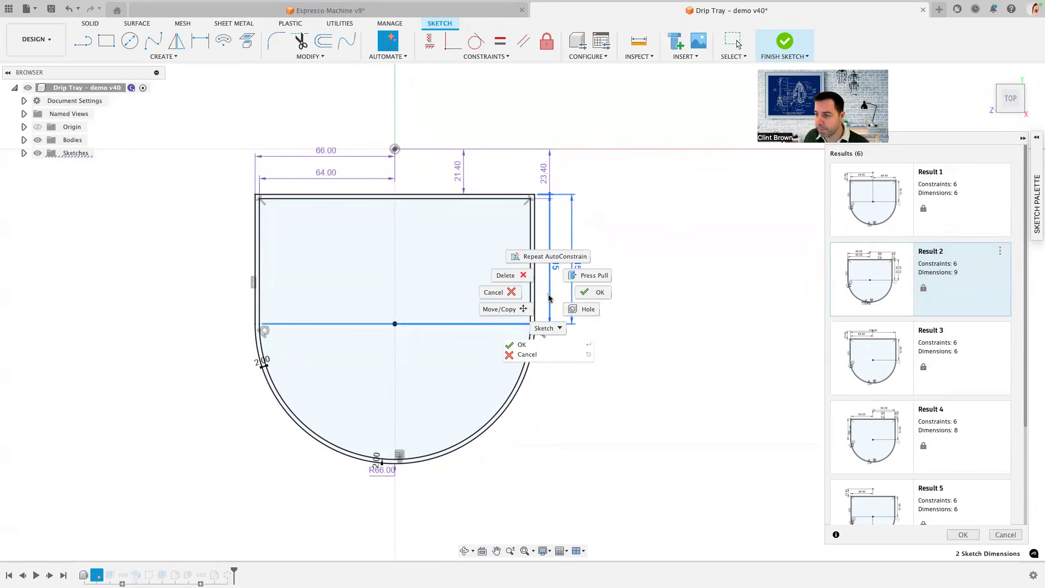
click(522, 277)
click(381, 472)
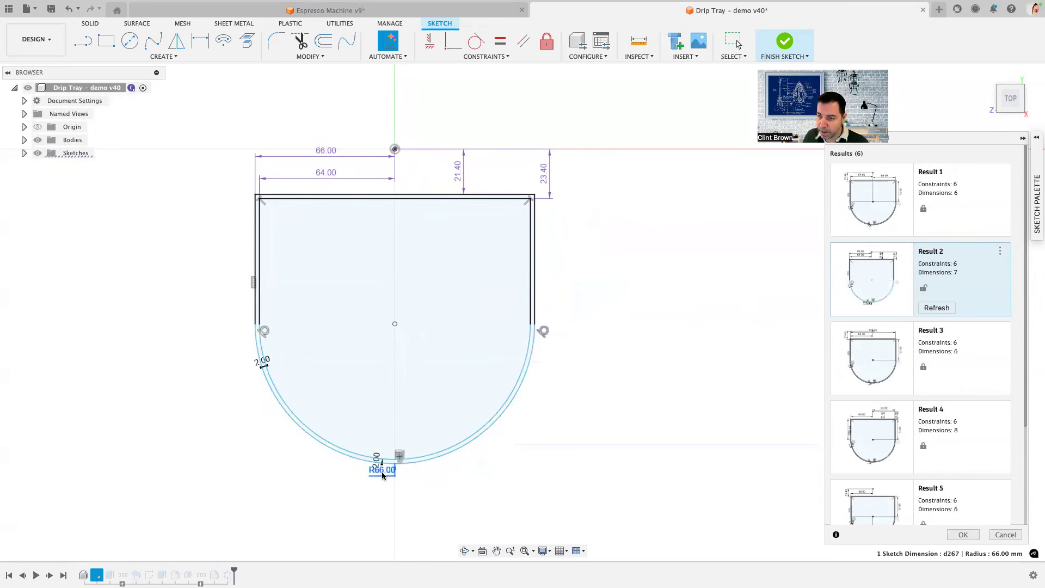
right_click(381, 471)
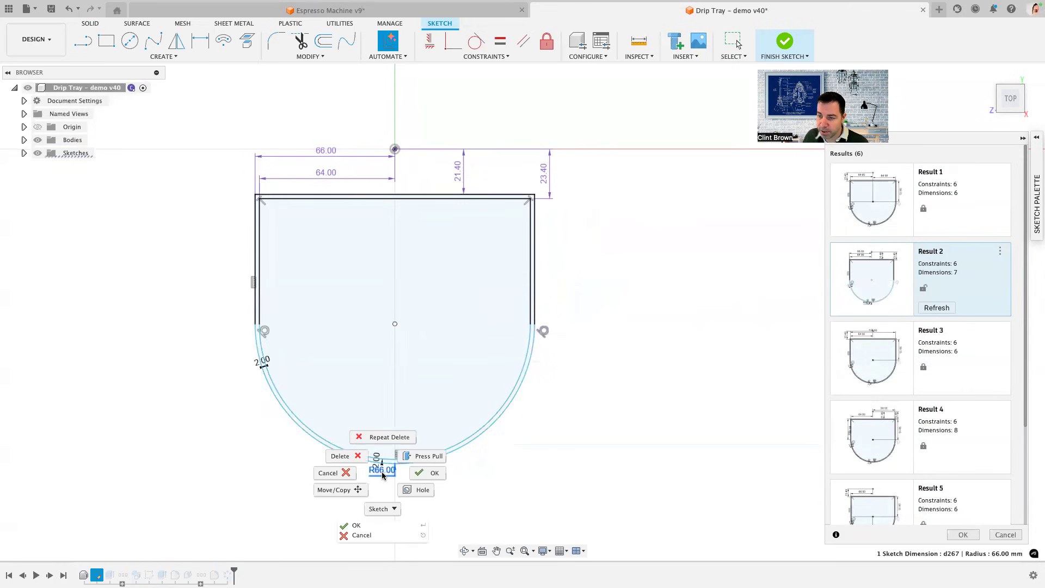
click(357, 457)
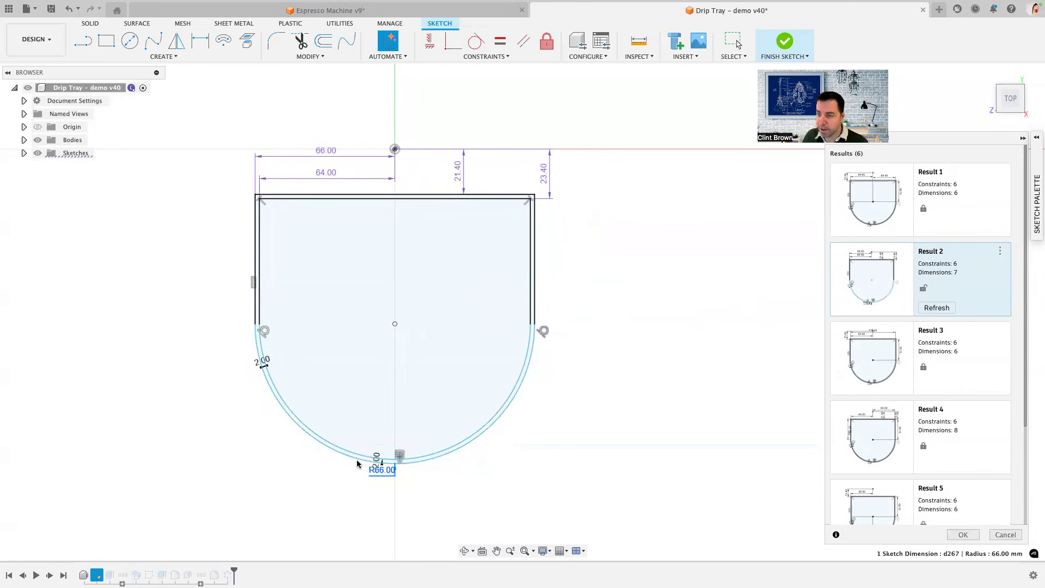
click(936, 308)
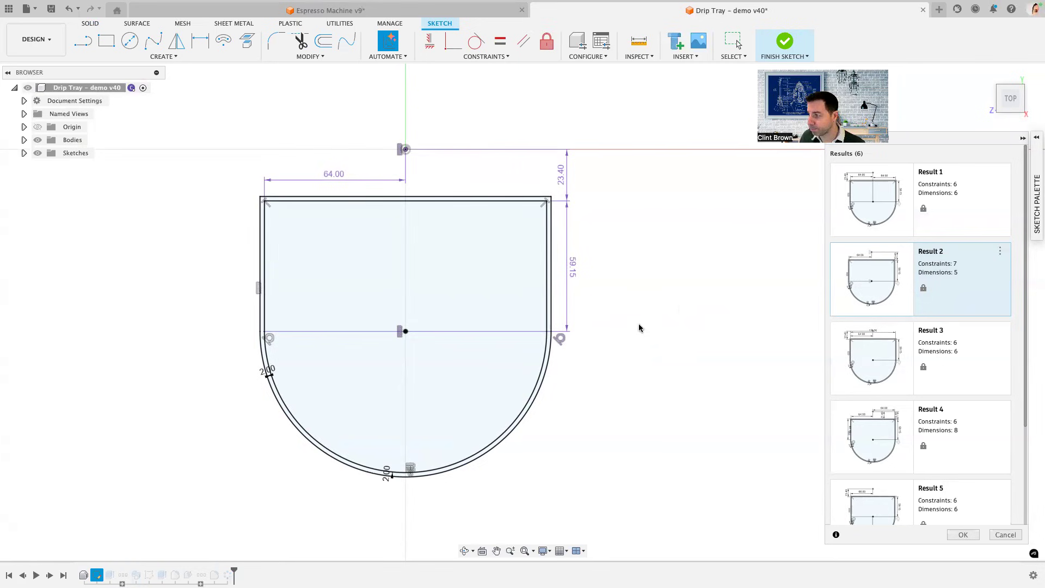
Step: Recompute auto-constrain Result 3 using the sketch's top-right corner as the datum
click(888, 357)
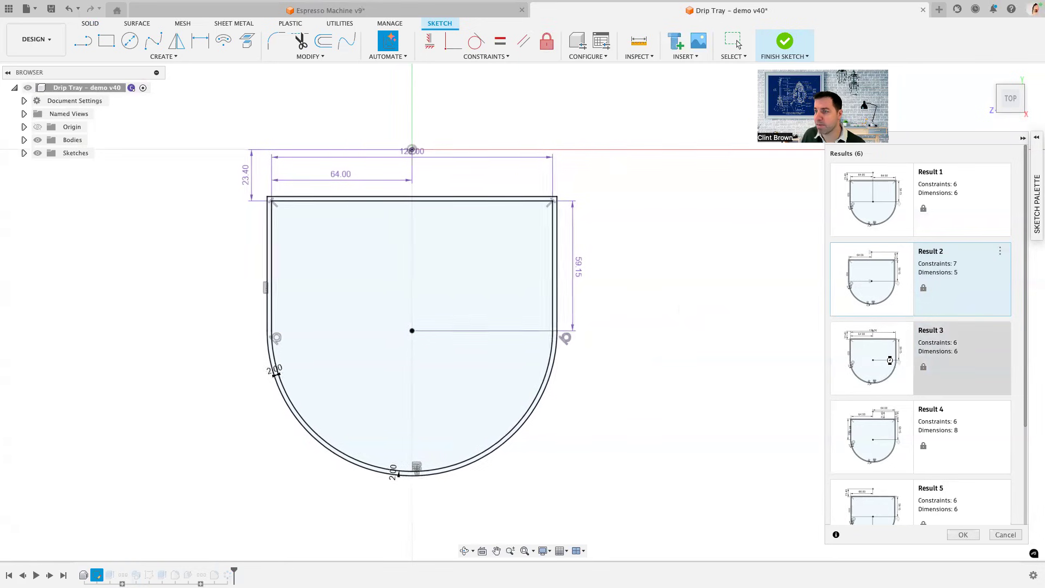
click(1014, 353)
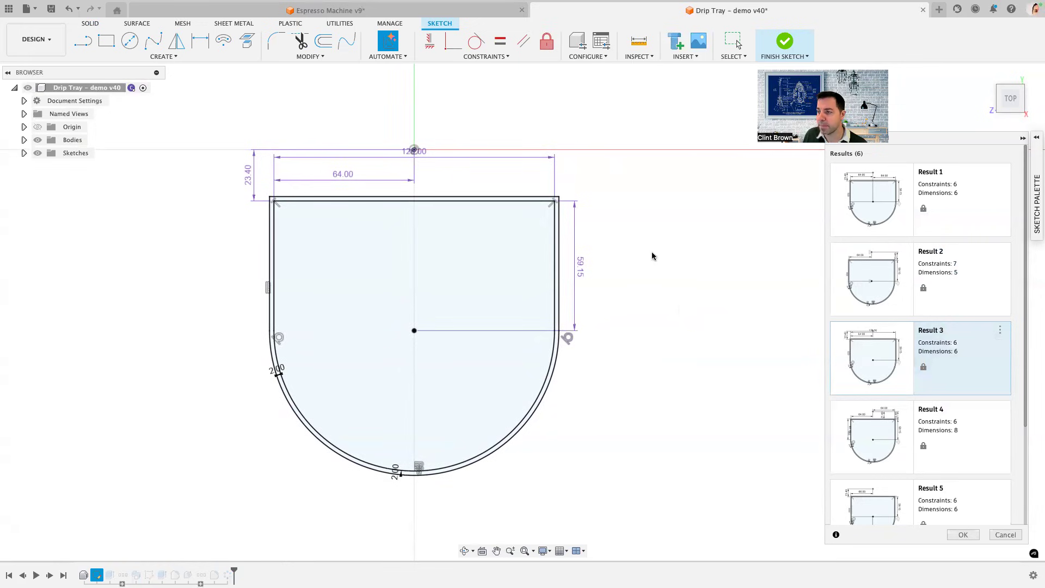
click(556, 198)
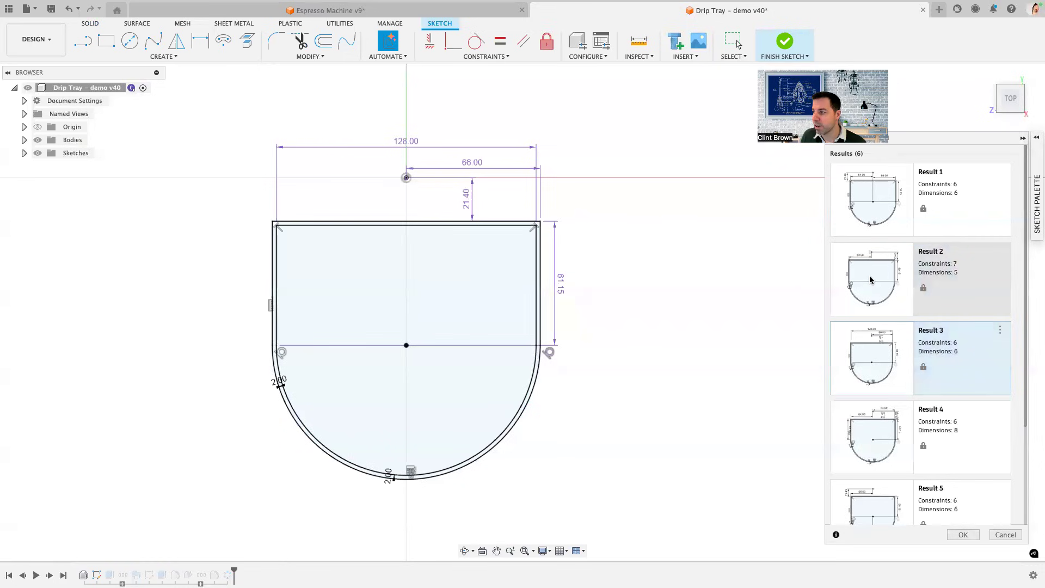
Step: Compare Results 1 and 2, then return to Result 3 (128.00 width, 66.00, 21.40, 61.15)
click(877, 213)
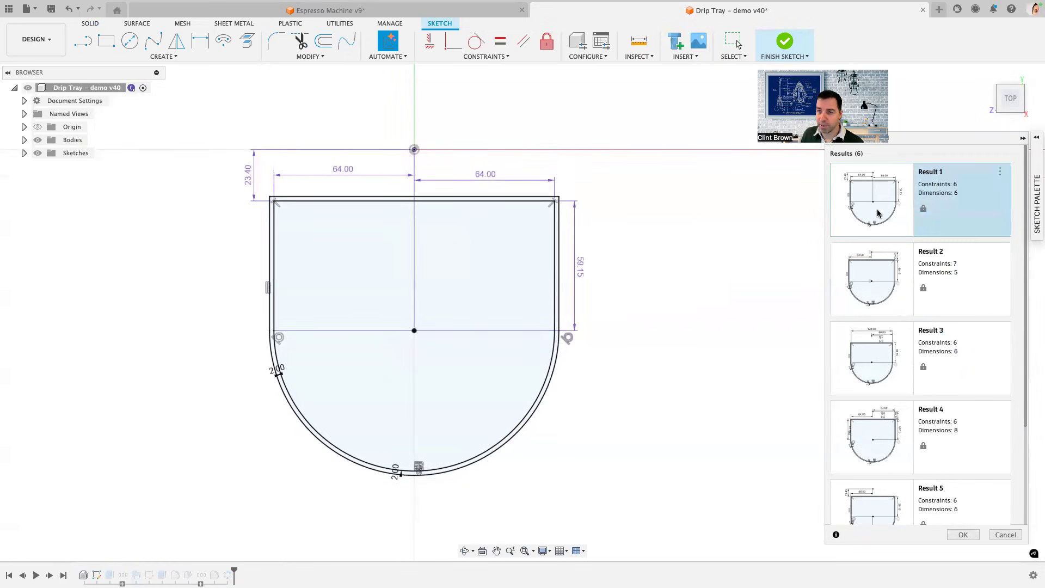
click(893, 289)
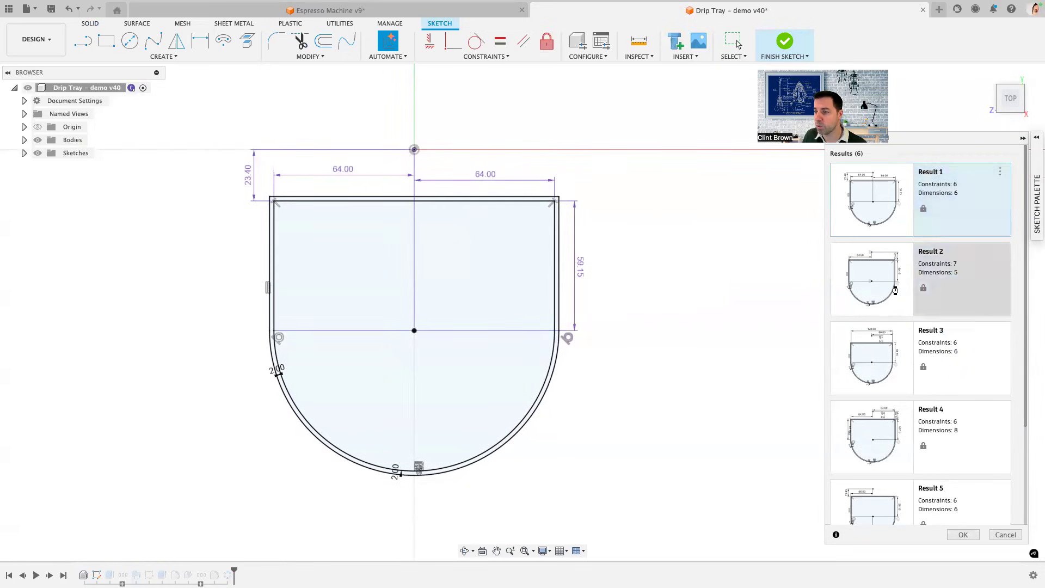
click(876, 361)
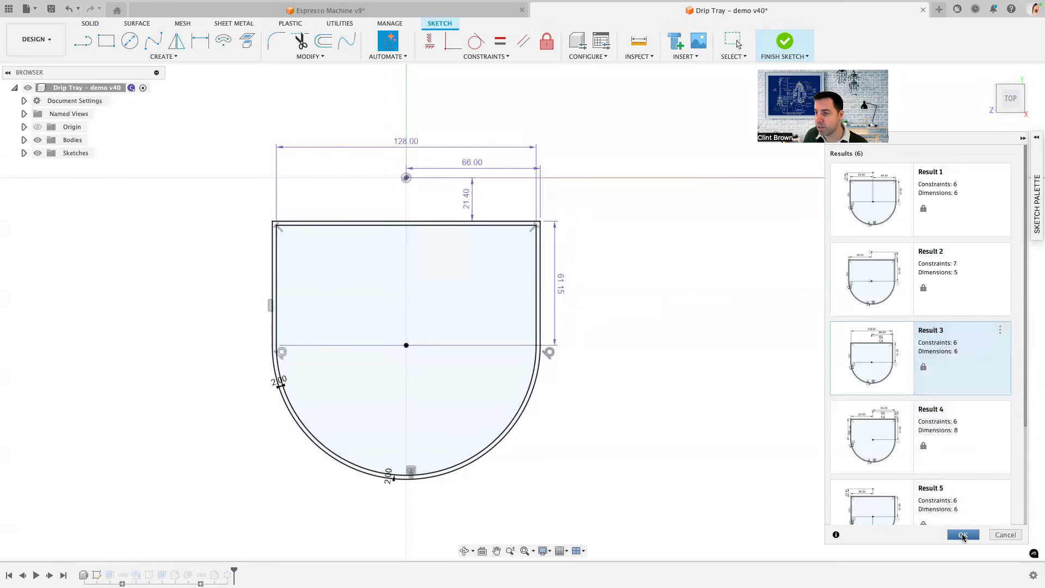
Step: Apply Result 3, change the 61.15 height to 57.15, and finish the sketch
click(962, 536)
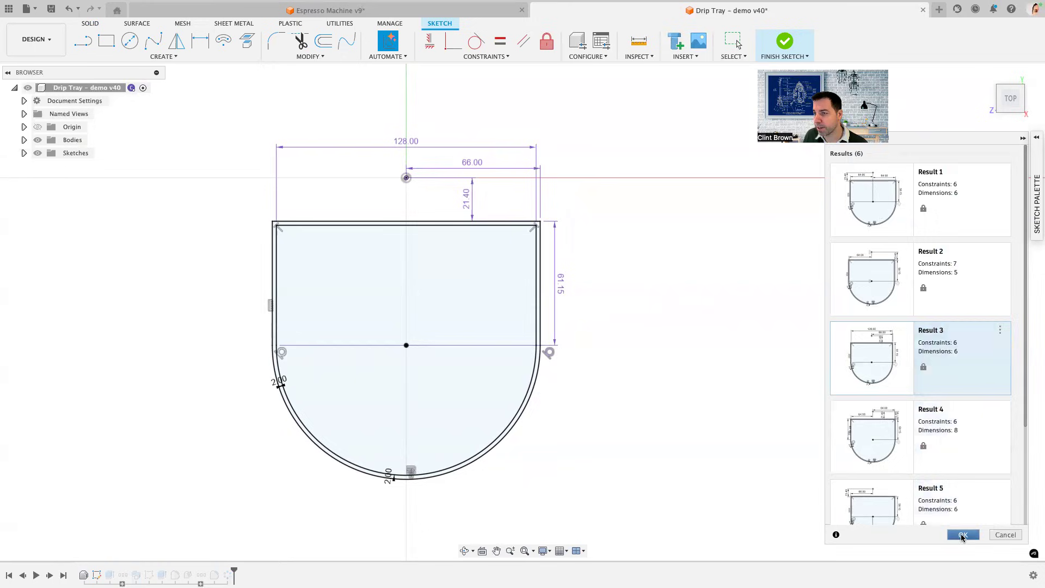
click(563, 286)
double_click(564, 286)
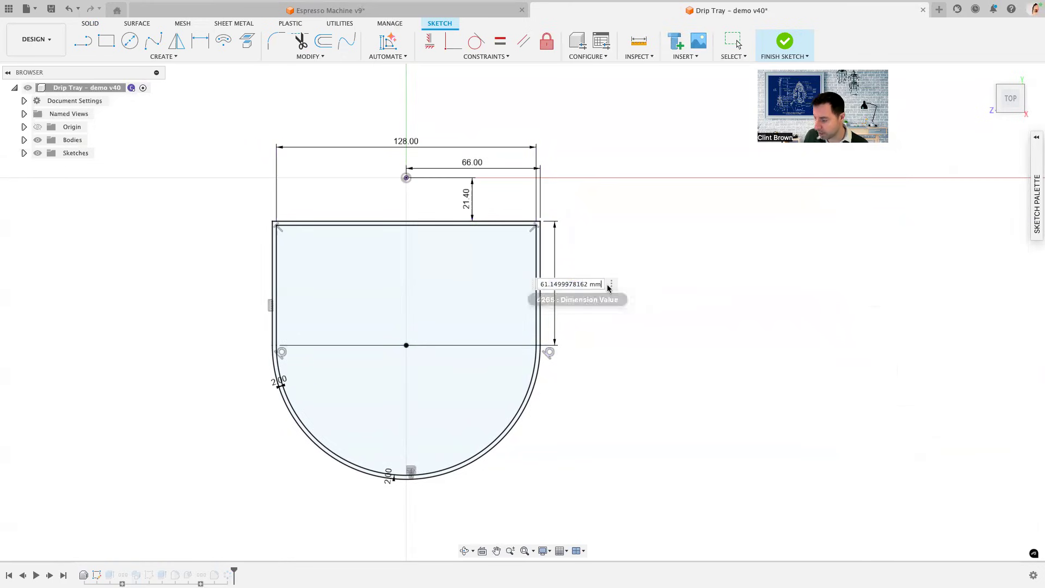
text(57.15)
key(Return)
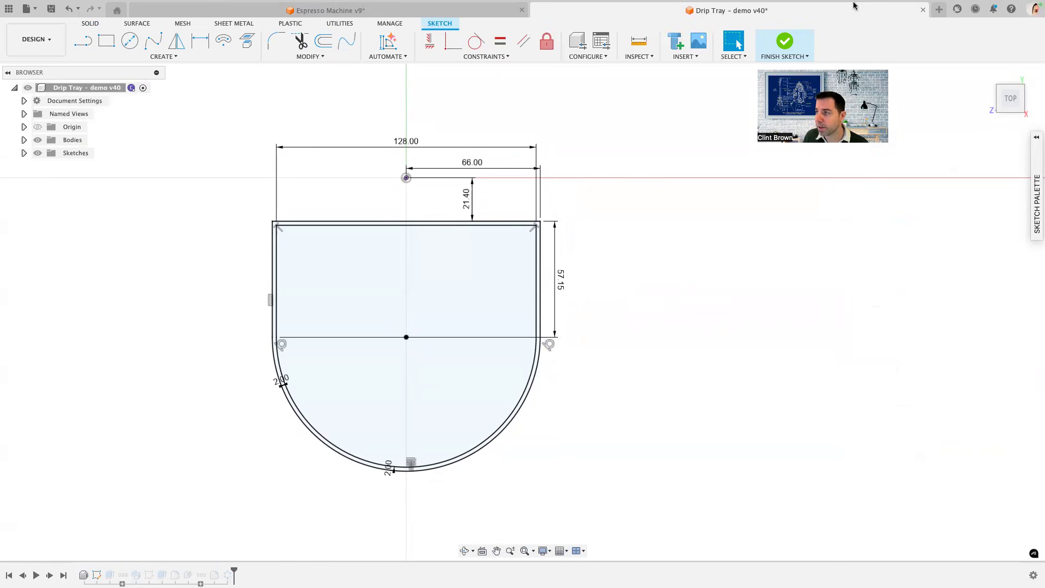
click(784, 42)
shift+middle_drag(781, 294, 772, 218)
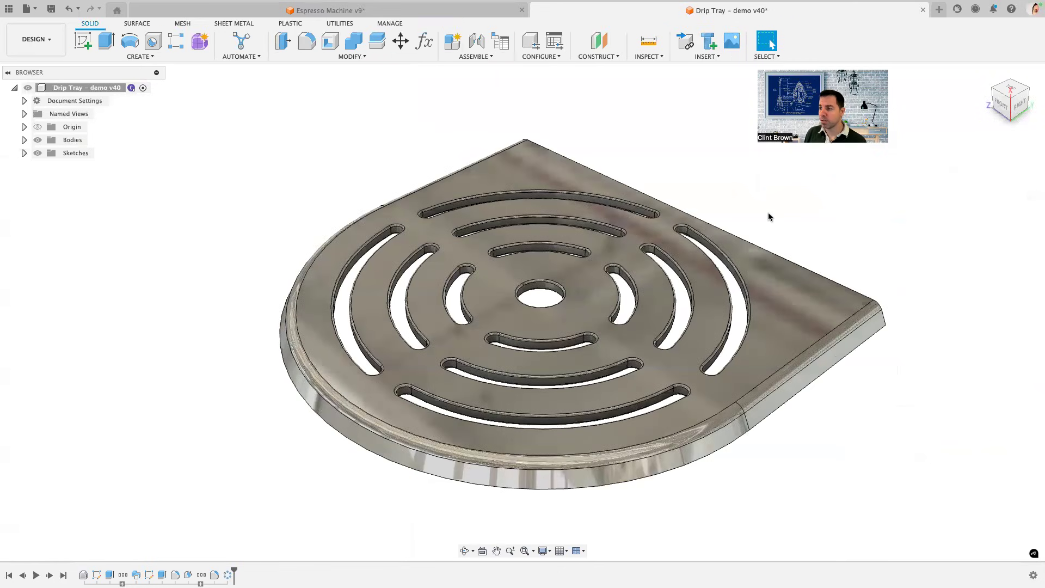
Step: Save the drip tray as version v41 and view it in the Espresso Machine v9 assembly
click(50, 9)
click(521, 317)
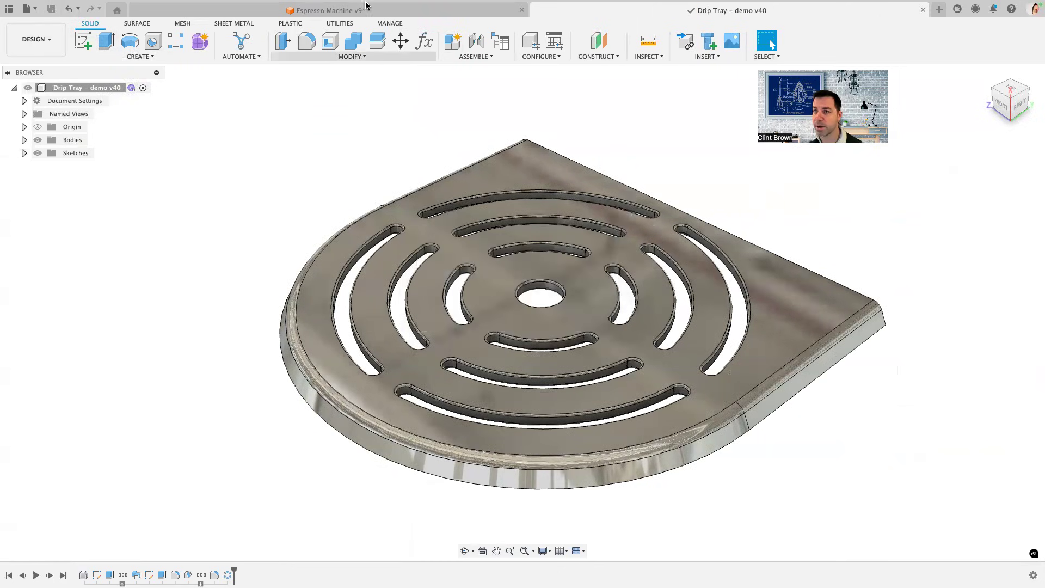
click(330, 10)
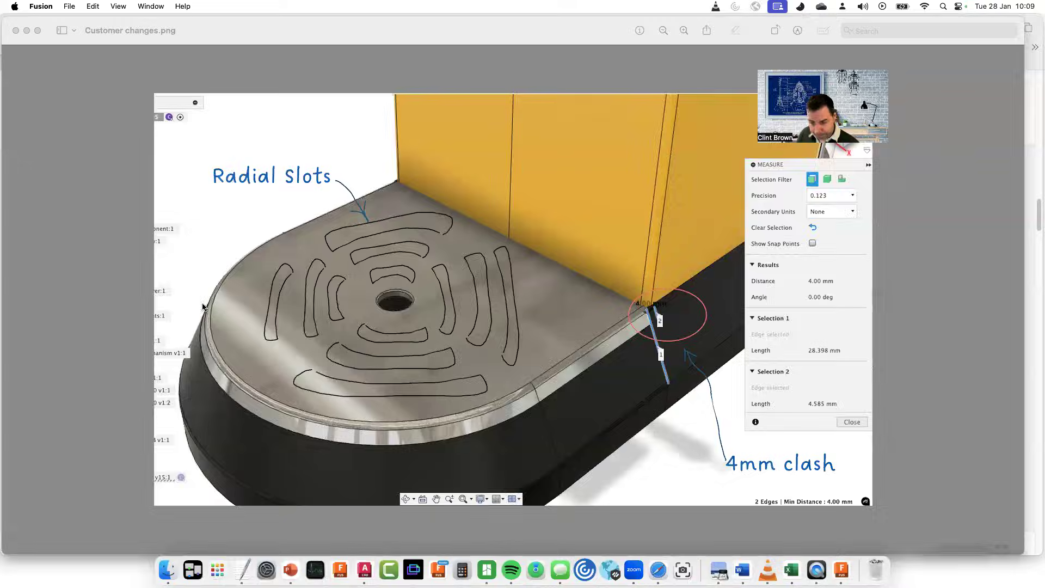
key(ctrl+Right)
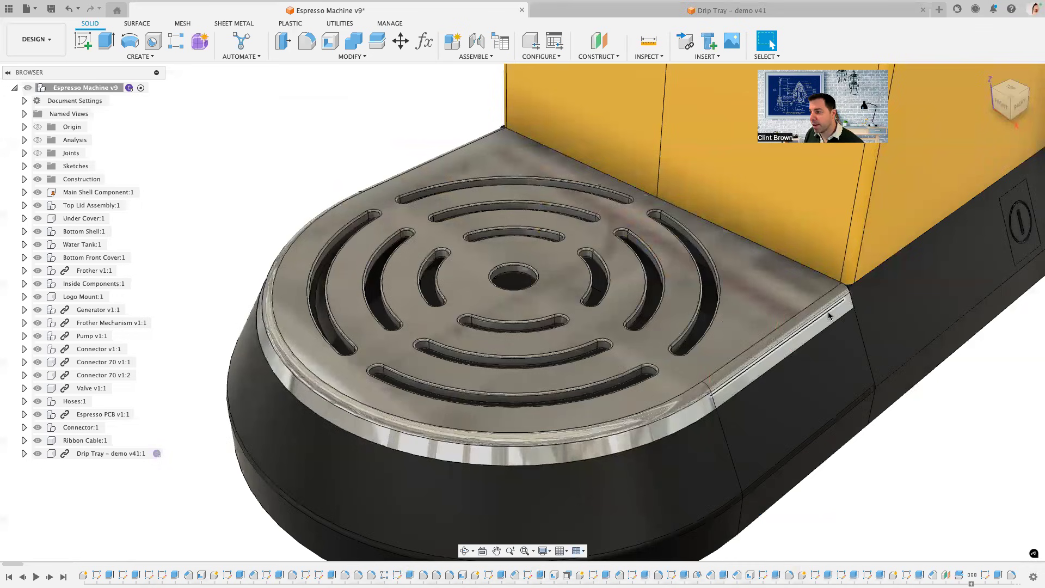
Step: Inspect the drip tray's side face against the body, then fit the whole espresso machine in view
click(783, 351)
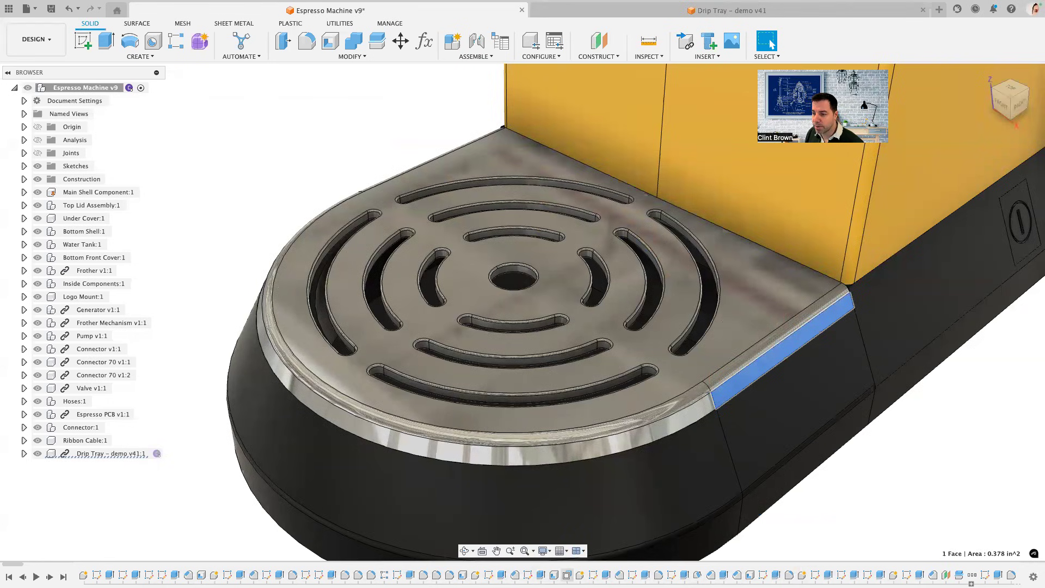
click(524, 550)
click(312, 383)
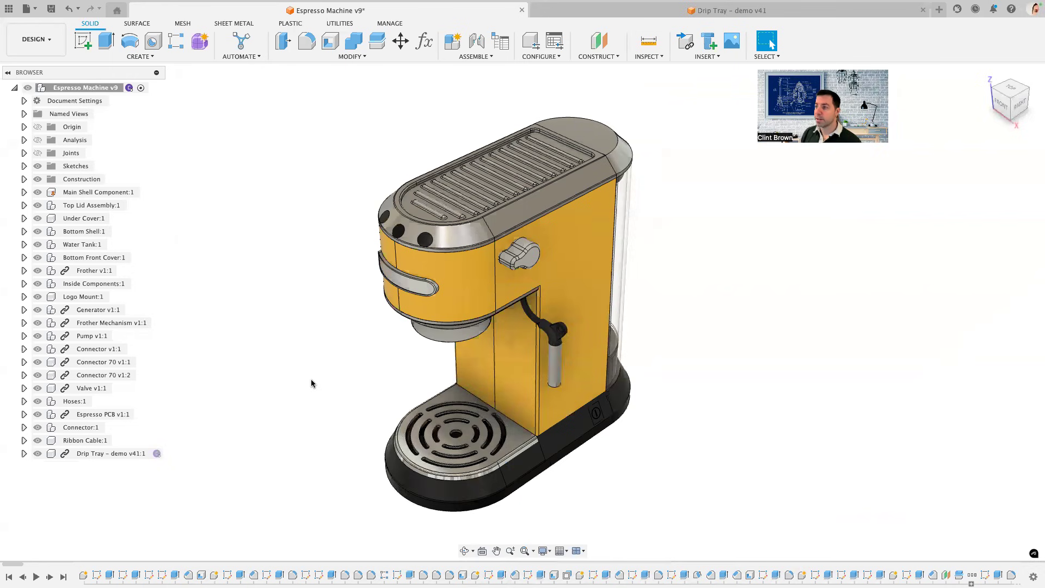